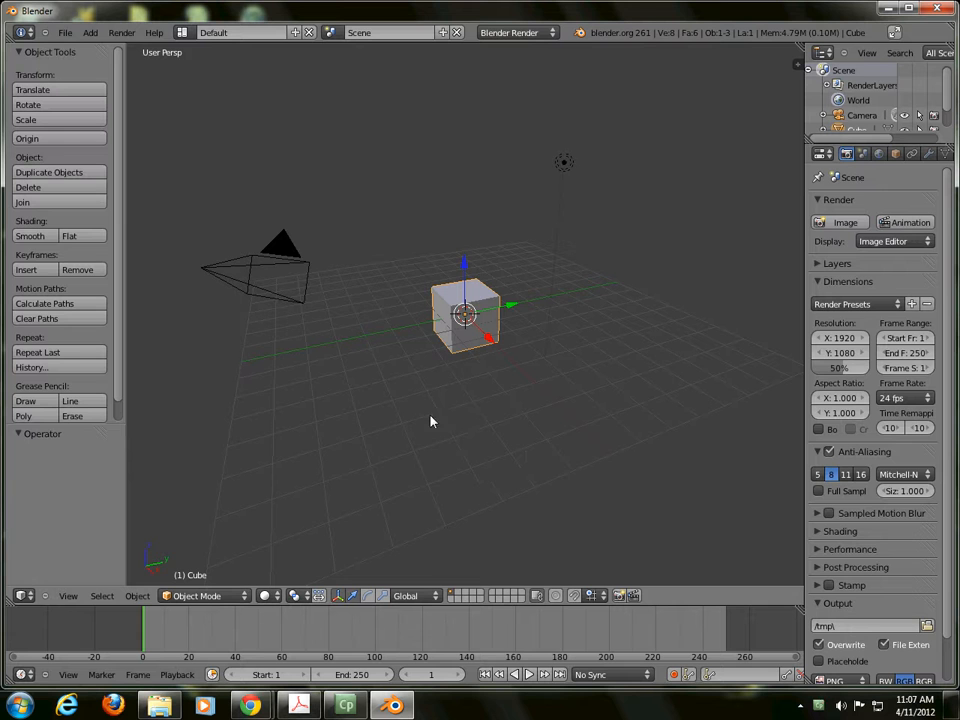
Hide the tool shelf, and enable and expand the Background Images settings in the 3D view properties
{"action": "key", "text": "t"}
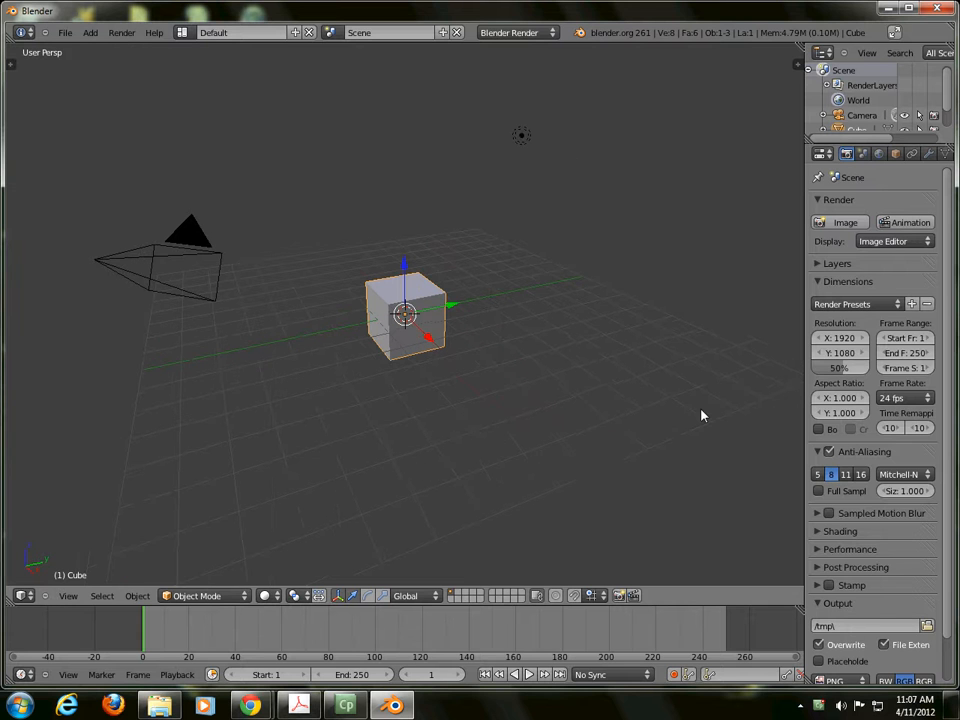
{"action": "key", "text": "n"}
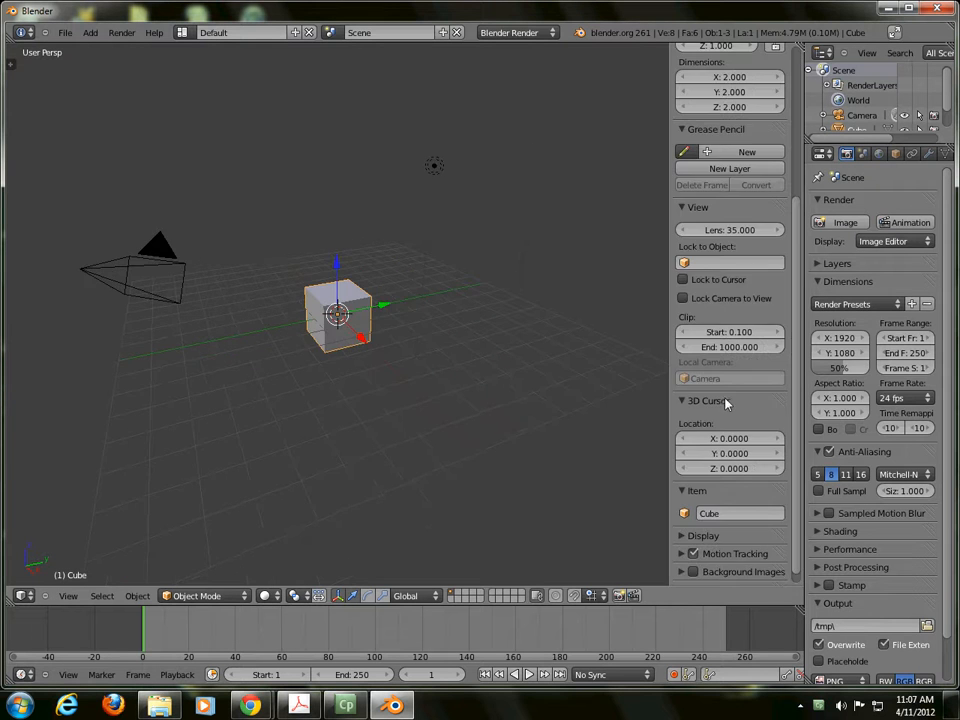
{"action": "left_click", "coordinate": [693, 572]}
{"action": "scroll", "coordinate": [798, 490], "scroll_direction": "down", "scroll_amount": 1}
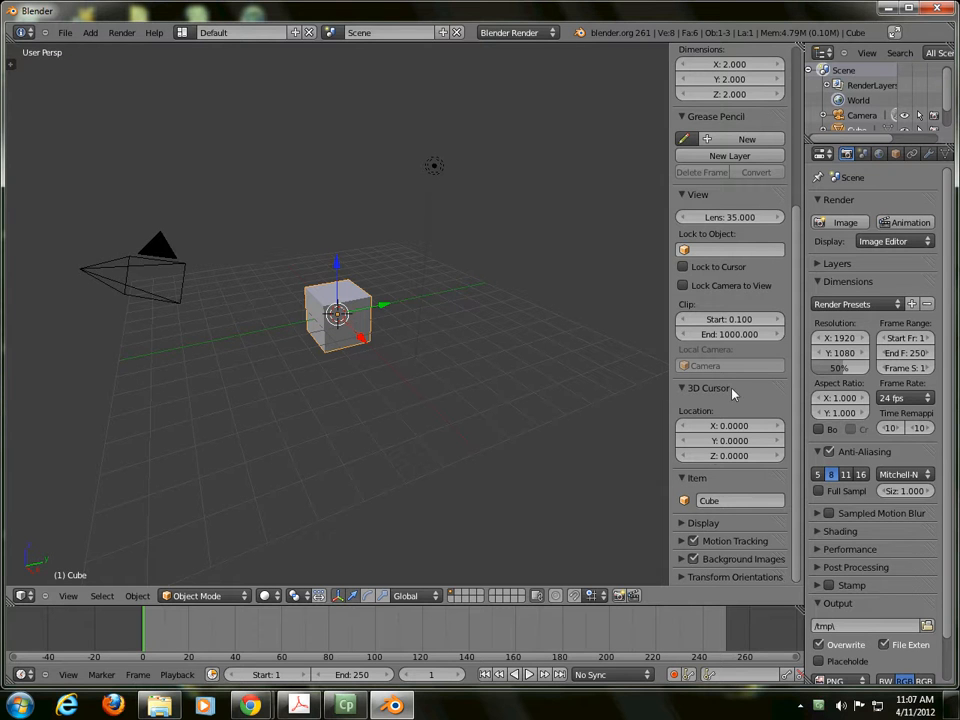
{"action": "left_click", "coordinate": [684, 560]}
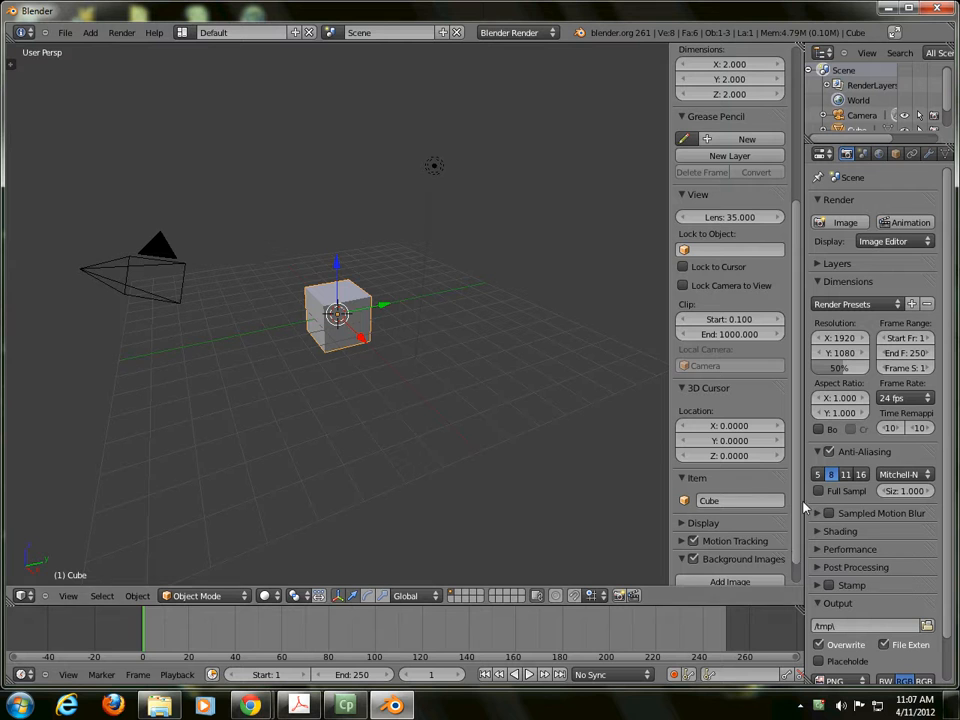
Add a background image to the 3D view, loading pawn1.jpg from U:\Blender\Chess Piece Images
{"action": "scroll", "coordinate": [790, 567], "scroll_direction": "down", "scroll_amount": 2}
{"action": "left_click", "coordinate": [731, 554]}
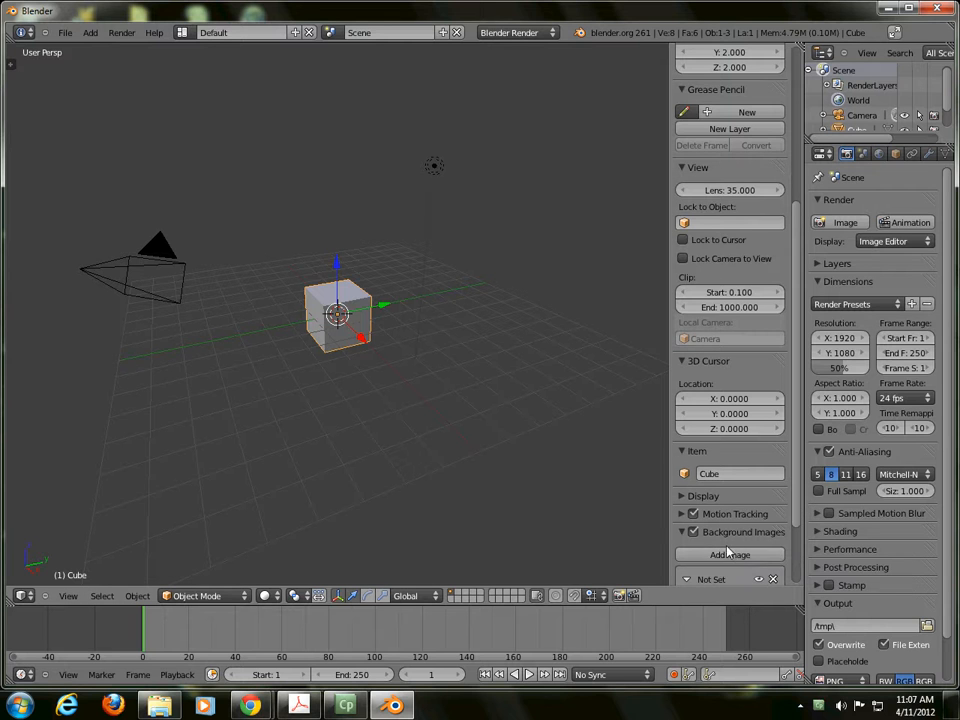
{"action": "scroll", "coordinate": [798, 517], "scroll_direction": "down", "scroll_amount": 5}
{"action": "left_click", "coordinate": [737, 552]}
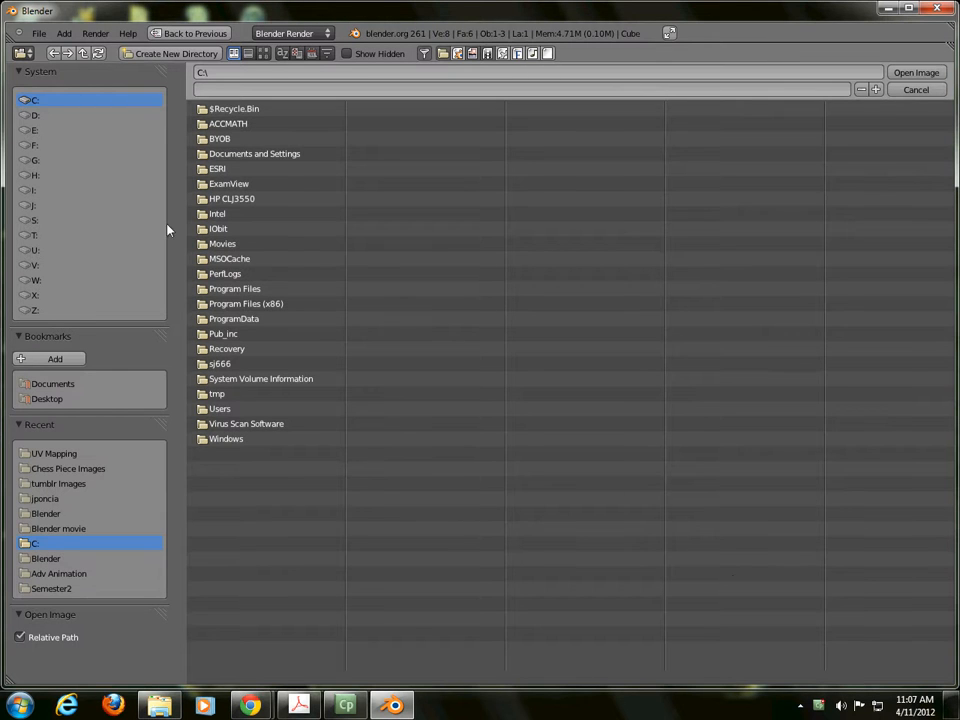
{"action": "left_click", "coordinate": [29, 236]}
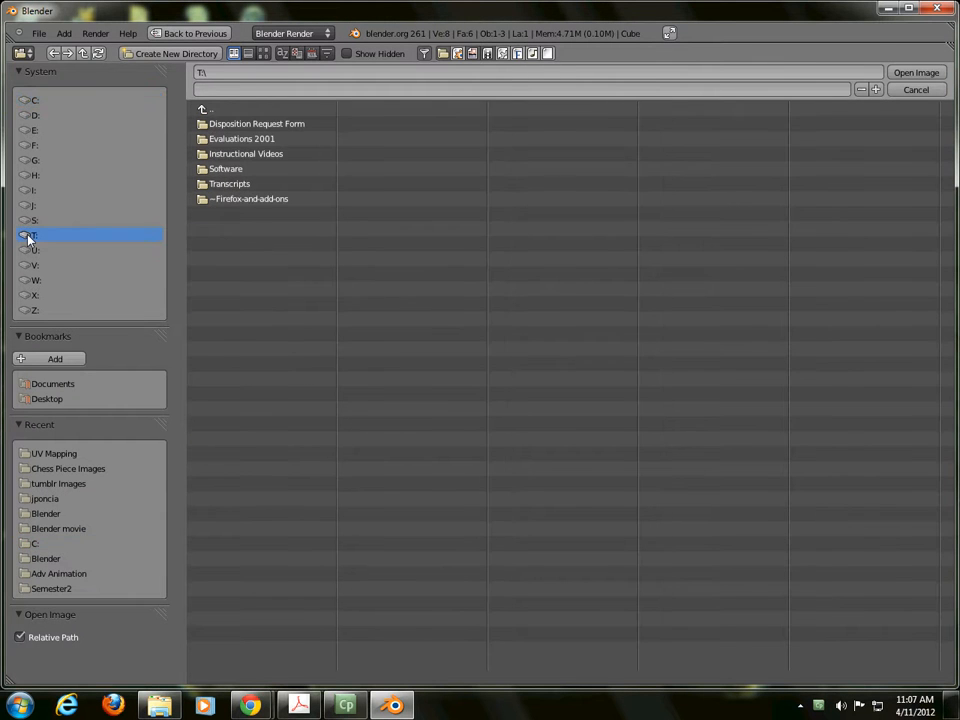
{"action": "left_click", "coordinate": [27, 220]}
{"action": "left_click", "coordinate": [27, 250]}
{"action": "left_click", "coordinate": [221, 154]}
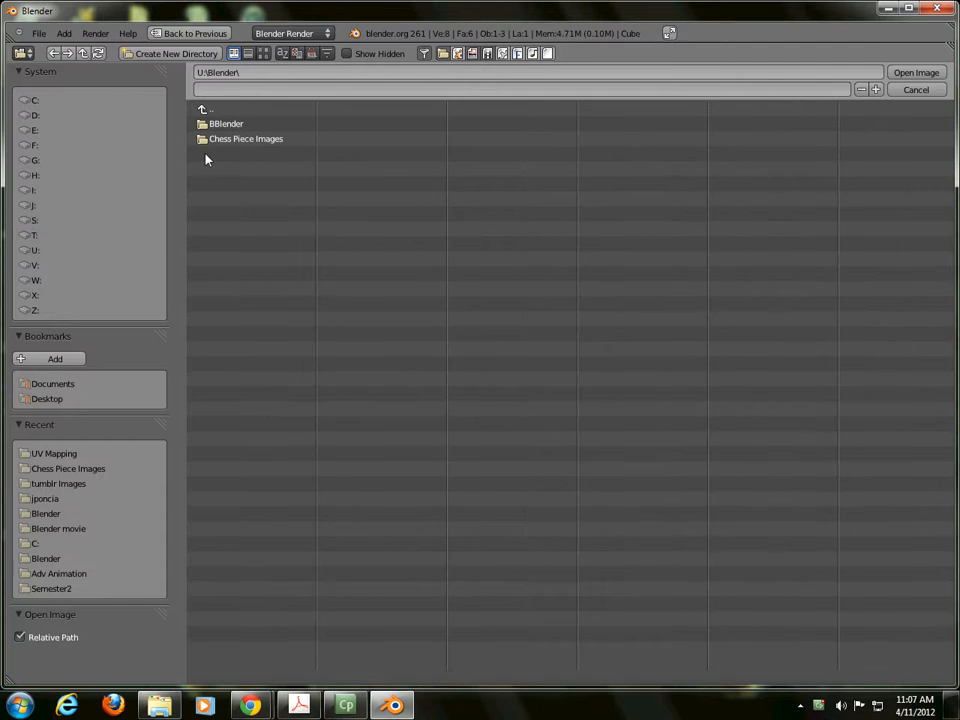
{"action": "left_click", "coordinate": [232, 138]}
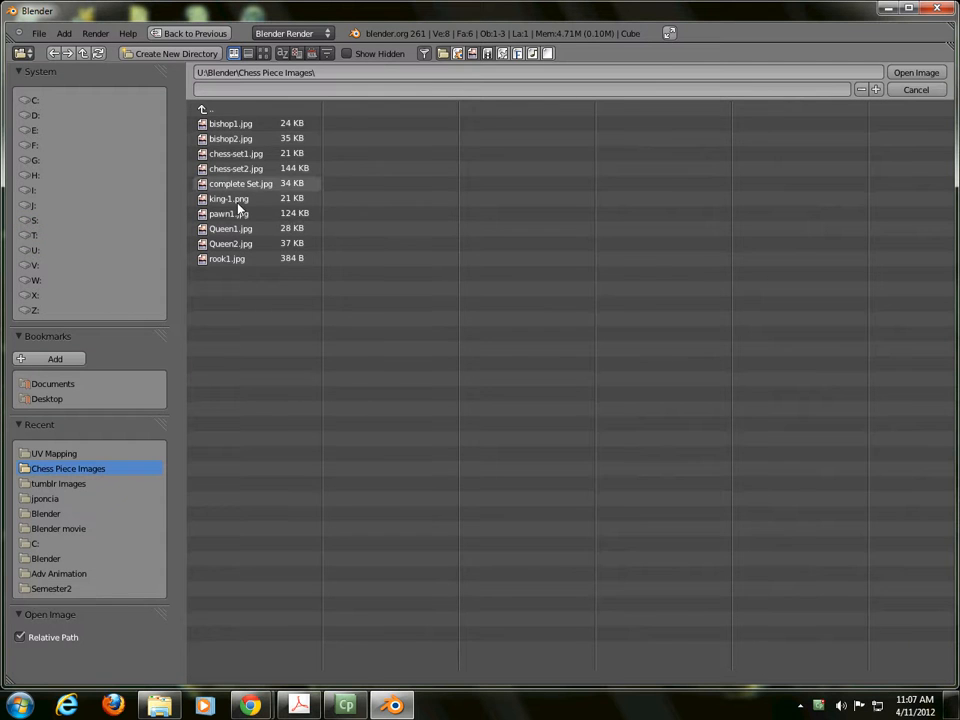
{"action": "left_click", "coordinate": [263, 53]}
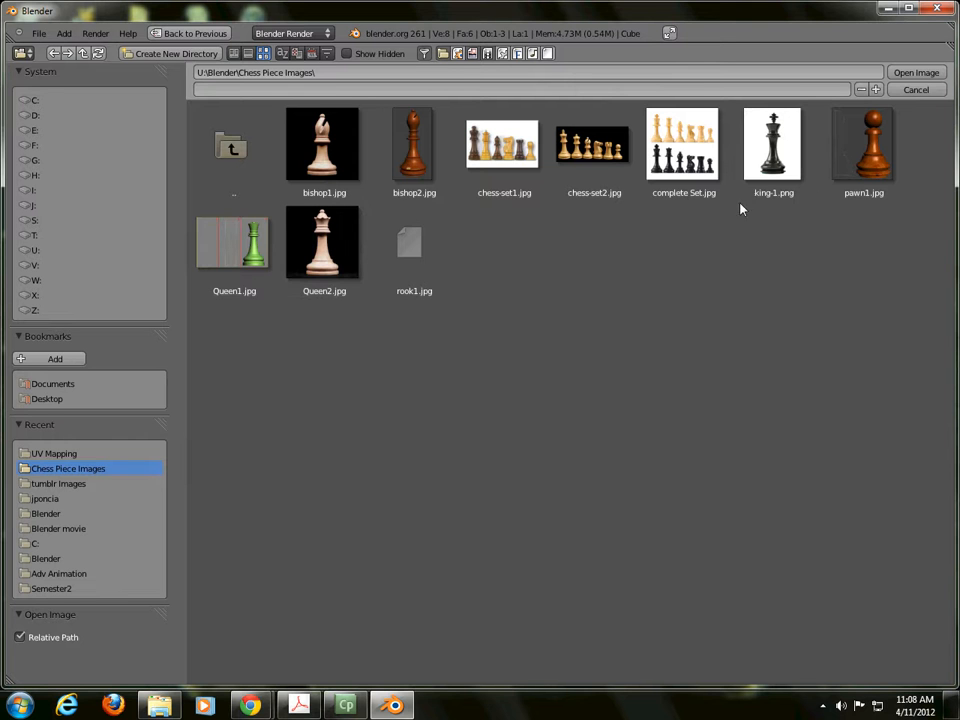
{"action": "double_click", "coordinate": [851, 154]}
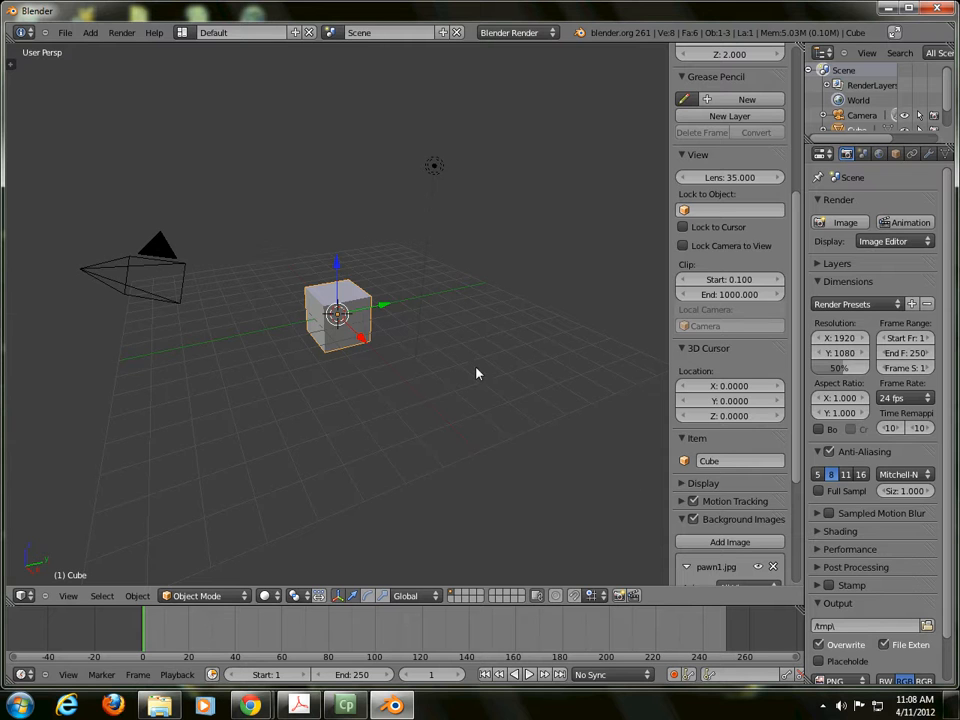
Switch to orthographic projection and check the pawn background image in the front, right and top views
{"action": "key", "text": "KP_1"}
{"action": "key", "text": "KP_5"}
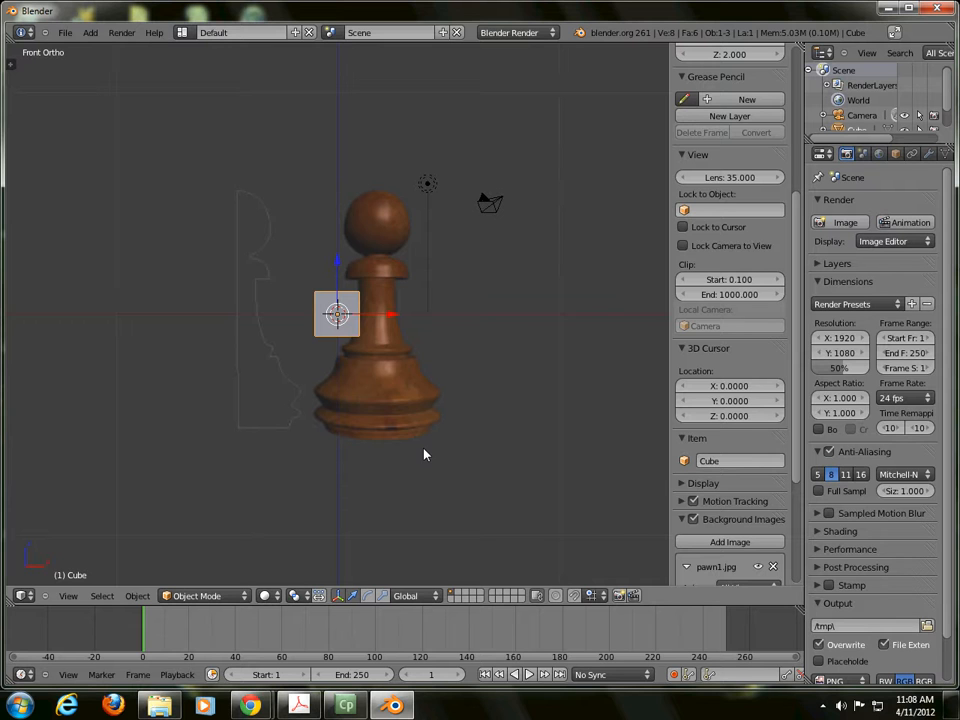
{"action": "key", "text": "KP_3"}
{"action": "key", "text": "KP_1"}
{"action": "key", "text": "KP_7"}
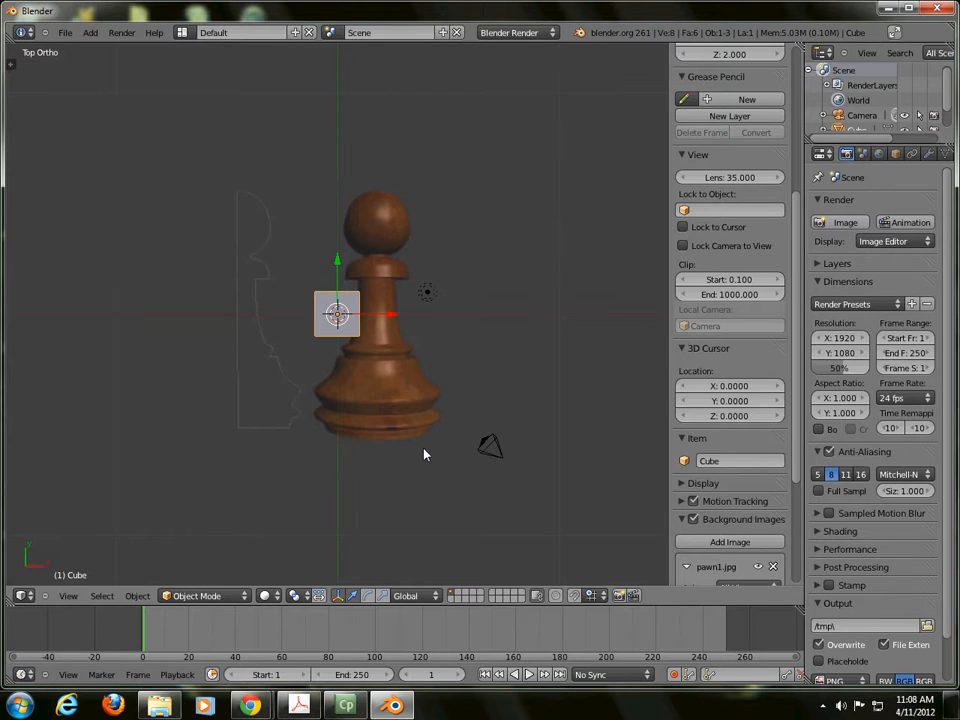
{"action": "key", "text": "KP_3"}
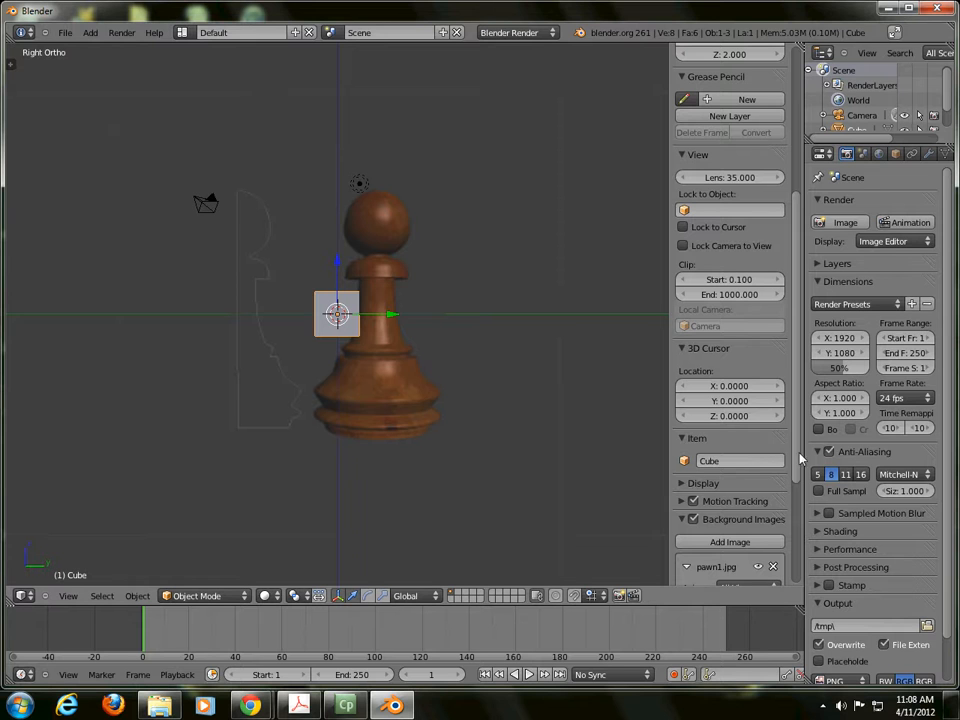
Set the size of the pawn background image to 2
{"action": "scroll", "coordinate": [797, 497], "scroll_direction": "down", "scroll_amount": 5}
{"action": "scroll", "coordinate": [797, 540], "scroll_direction": "down", "scroll_amount": 1}
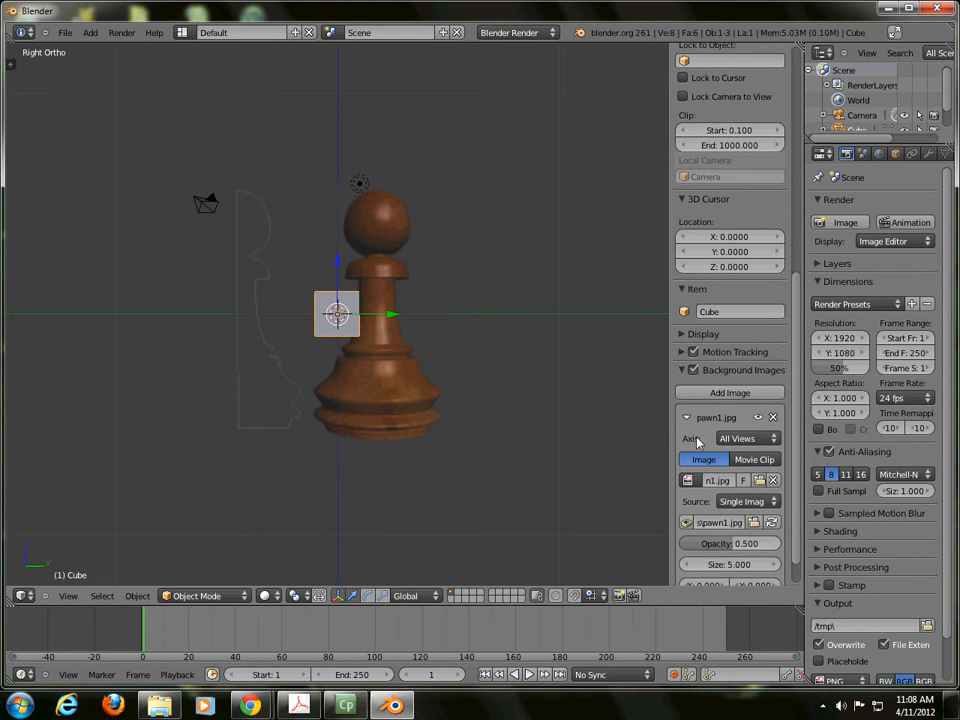
{"action": "left_click", "coordinate": [777, 442]}
{"action": "scroll", "coordinate": [765, 548], "scroll_direction": "down", "scroll_amount": 2}
{"action": "left_click", "coordinate": [724, 530]}
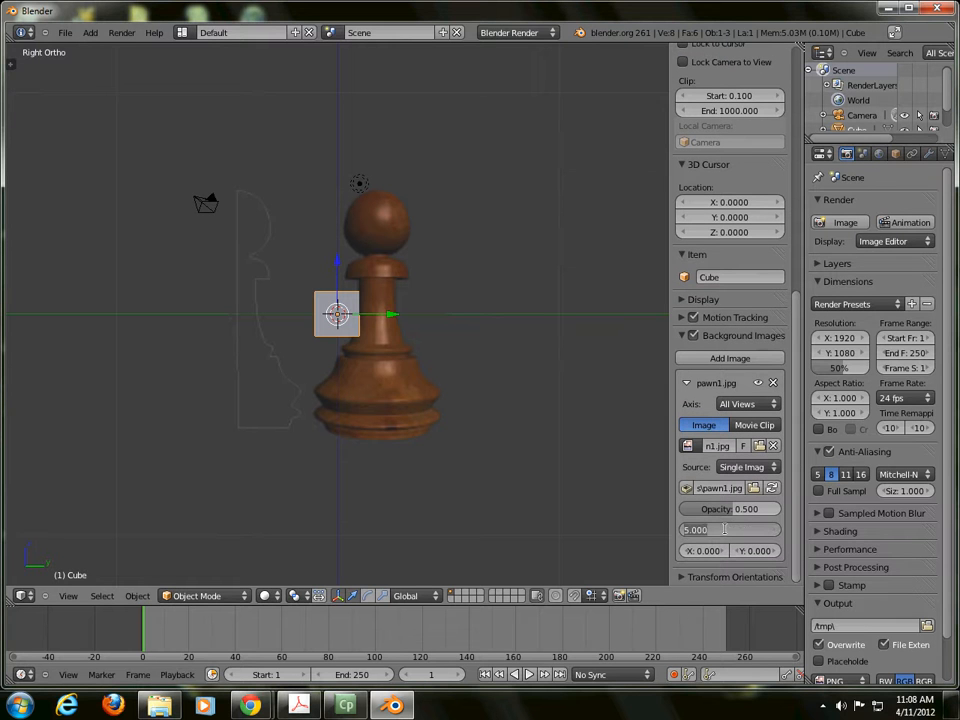
{"action": "type", "text": "2"}
{"action": "key", "text": "Return"}
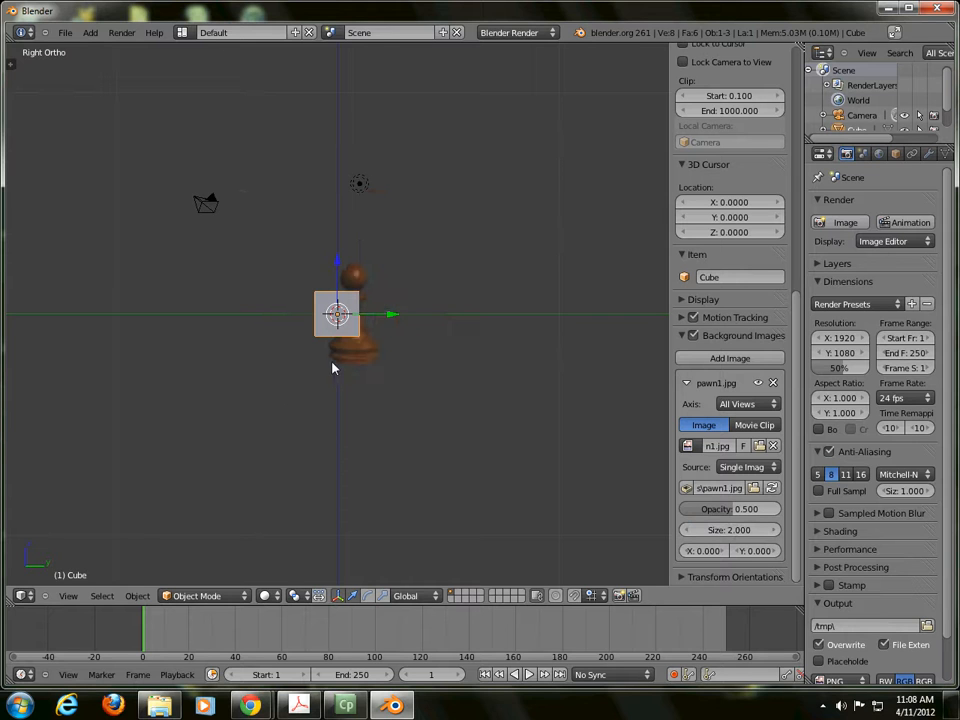
In front view, shift the background image to an X offset of 1.8, aligning the outline's straight edge with the vertical axis
{"action": "scroll", "coordinate": [336, 373], "scroll_direction": "up", "scroll_amount": 6}
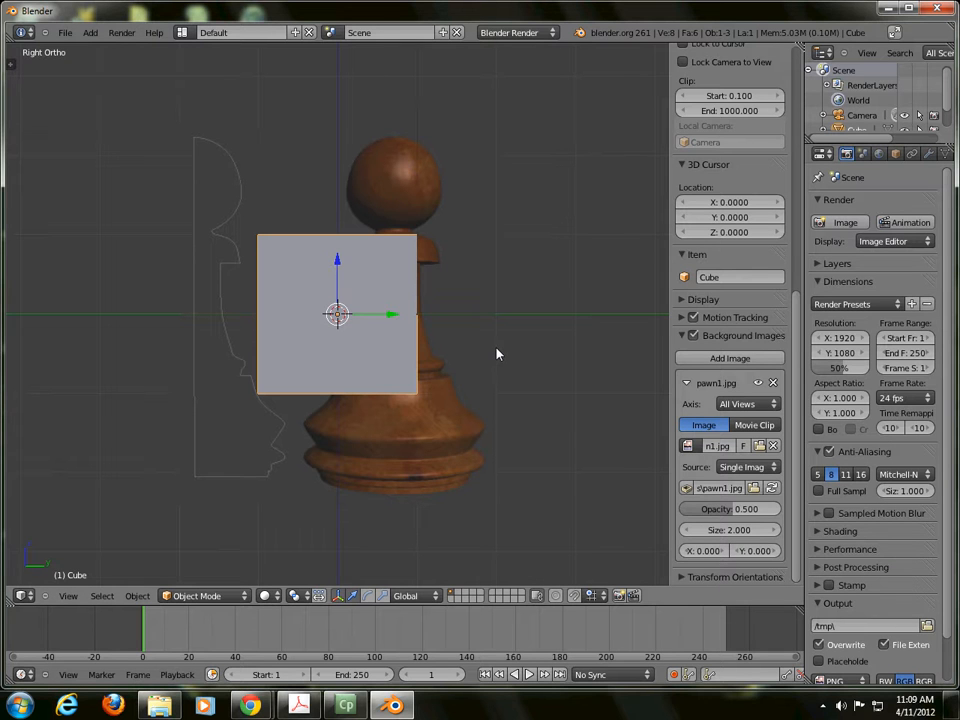
{"action": "key", "text": "KP_1"}
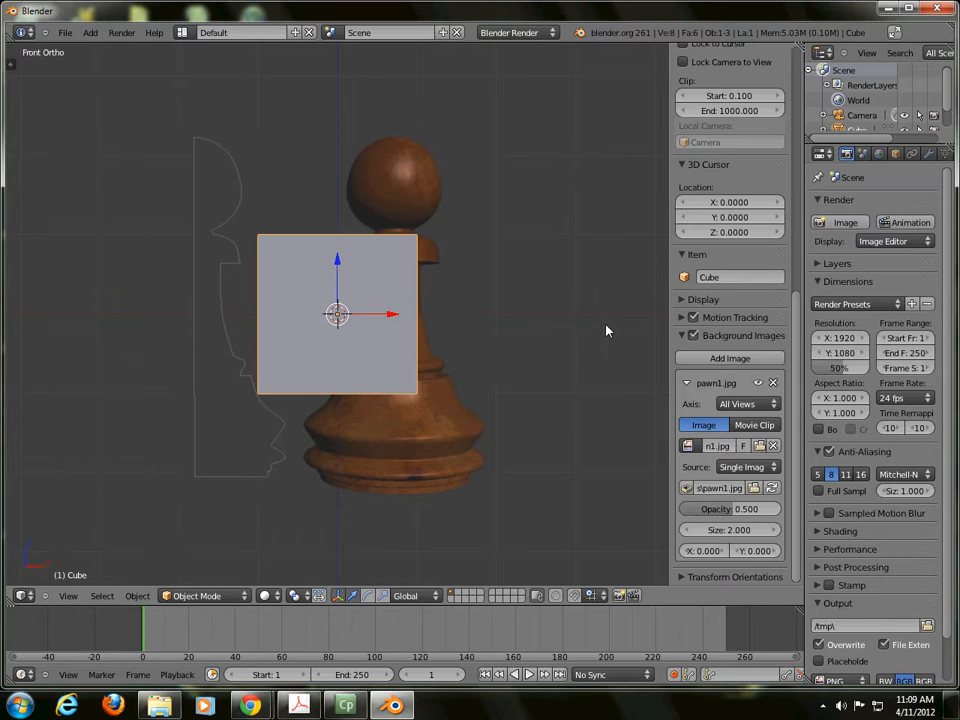
{"action": "left_click", "coordinate": [722, 551]}
{"action": "left_click", "coordinate": [722, 551]}
{"action": "left_click", "coordinate": [722, 551]}
{"action": "double_click", "coordinate": [722, 551]}
{"action": "left_click", "coordinate": [722, 551]}
{"action": "double_click", "coordinate": [722, 551]}
{"action": "left_click", "coordinate": [722, 551]}
{"action": "double_click", "coordinate": [722, 551]}
{"action": "left_click", "coordinate": [722, 551]}
{"action": "left_click", "coordinate": [722, 551]}
{"action": "double_click", "coordinate": [722, 551]}
{"action": "double_click", "coordinate": [722, 551]}
{"action": "left_click", "coordinate": [722, 551]}
{"action": "left_click", "coordinate": [722, 551]}
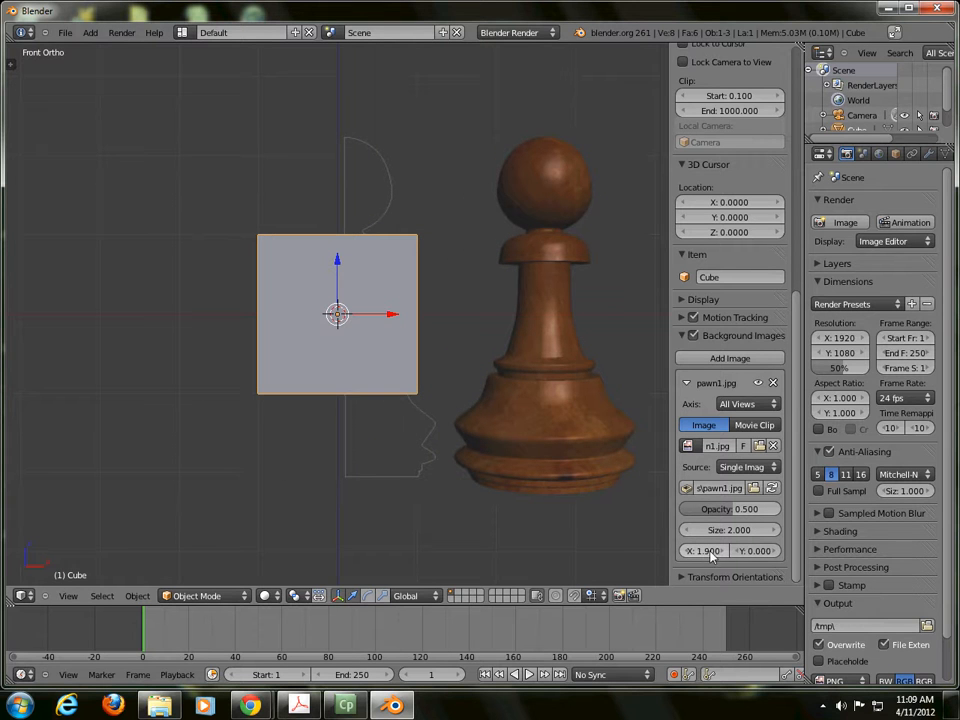
{"action": "left_click", "coordinate": [685, 551]}
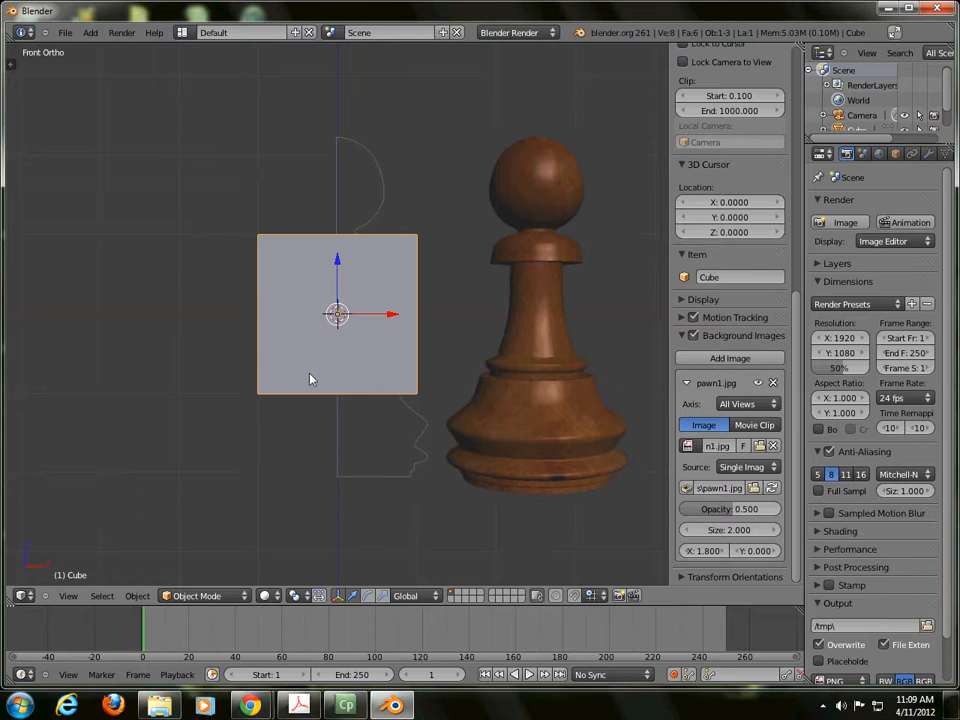
Enter Edit Mode on the cube and delete all of its vertices
{"action": "left_click", "coordinate": [236, 596]}
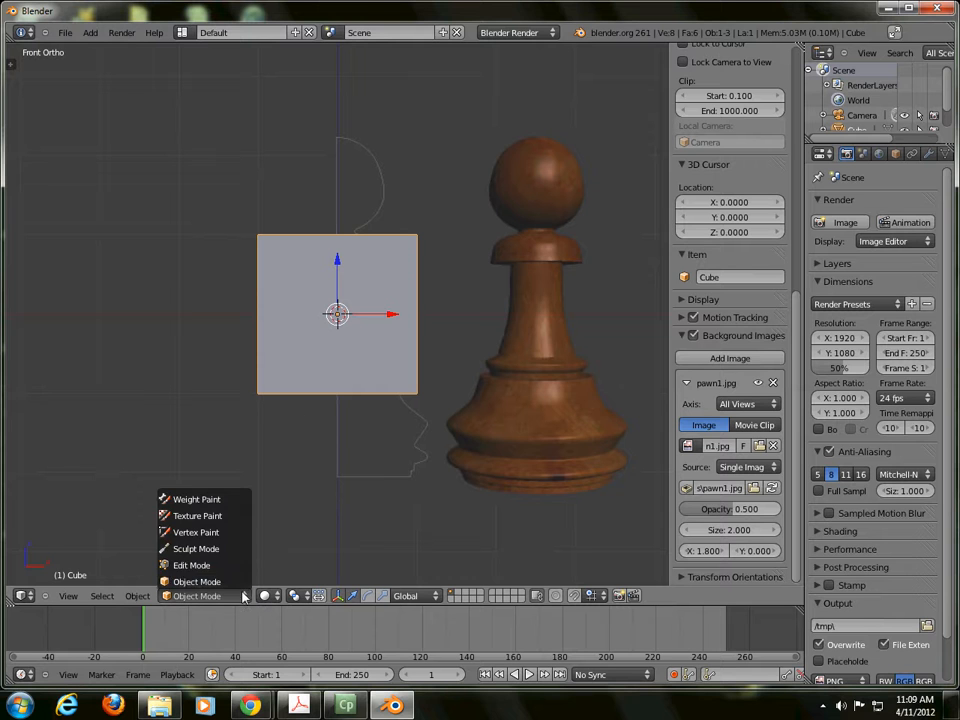
{"action": "left_click", "coordinate": [233, 567]}
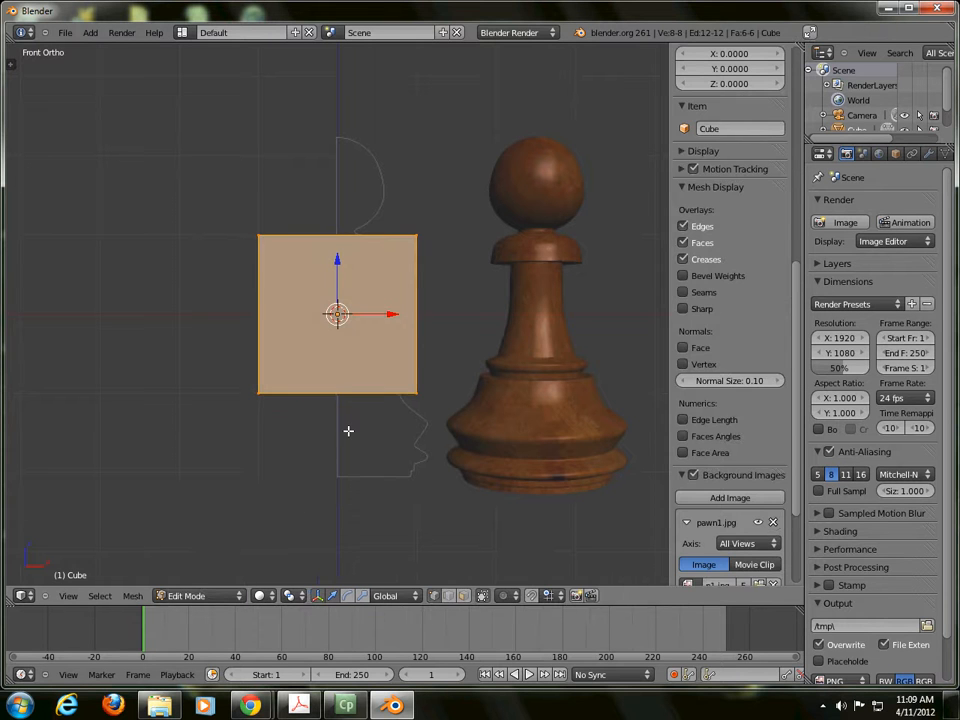
{"action": "key", "text": "x"}
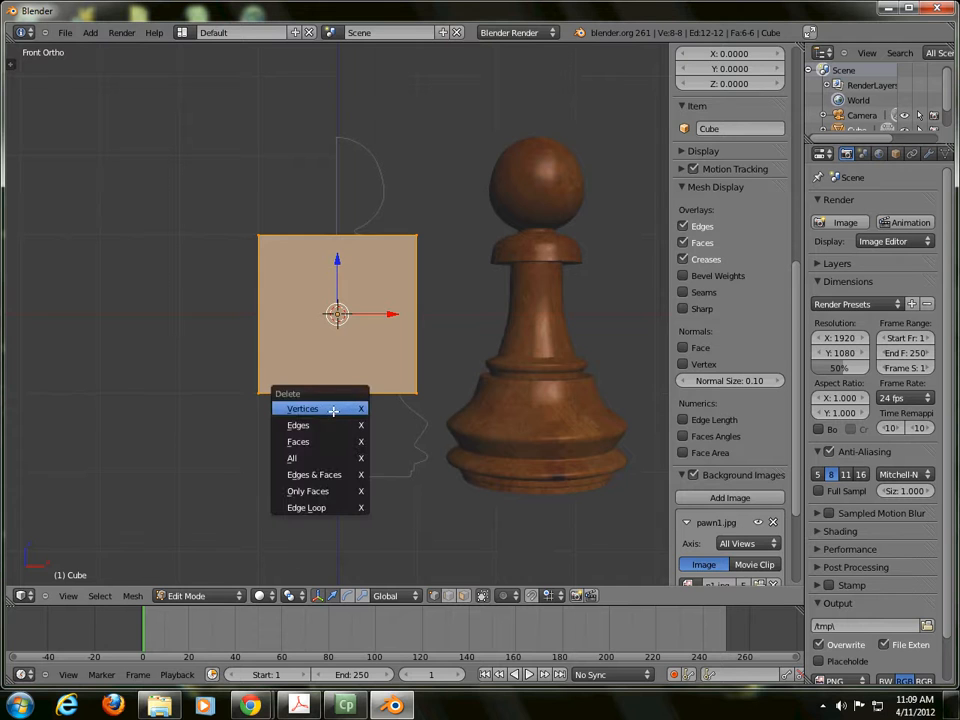
{"action": "left_click", "coordinate": [333, 410]}
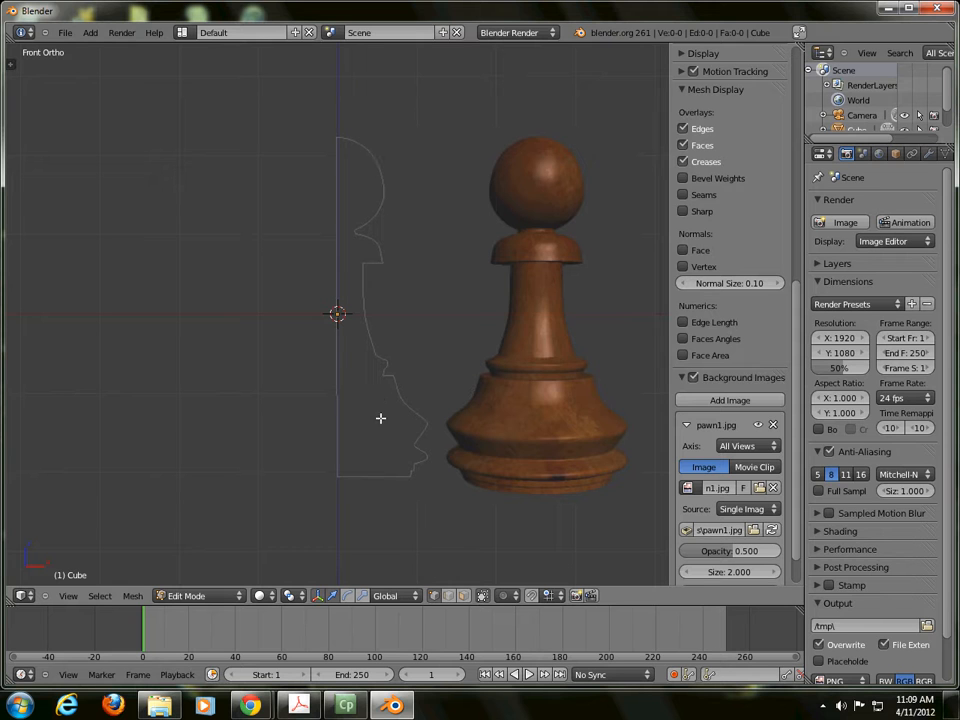
Trace the flat bottom edge of the pawn's half-profile outward from the axis, with the transform manipulator hidden
{"action": "left_click", "coordinate": [338, 476], "text": "ctrl"}
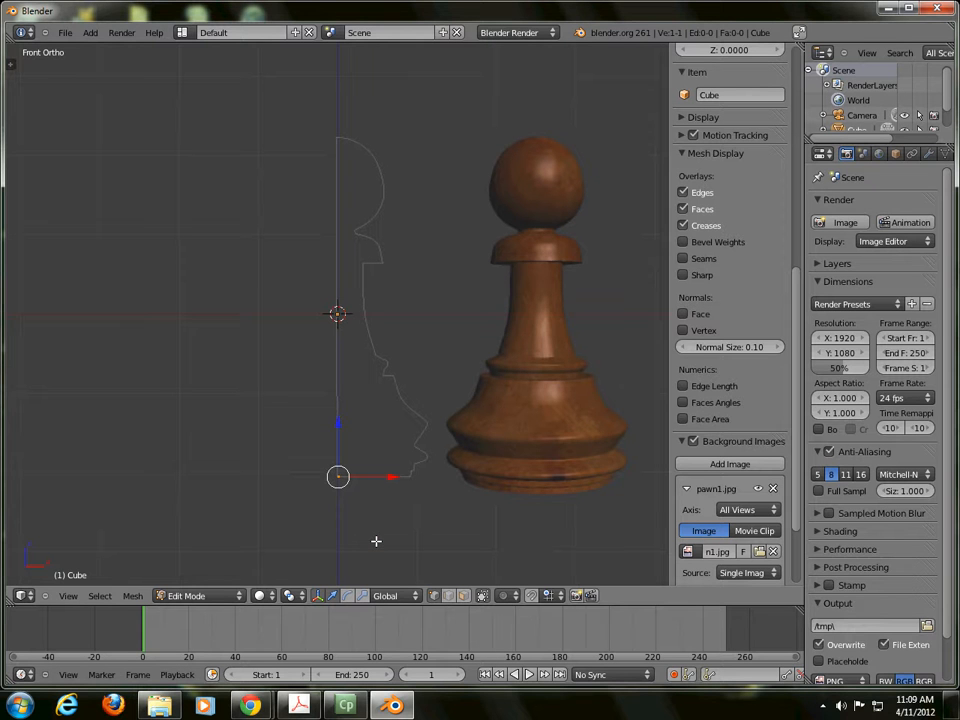
{"action": "left_click", "coordinate": [316, 603]}
{"action": "left_click", "coordinate": [410, 476], "text": "ctrl"}
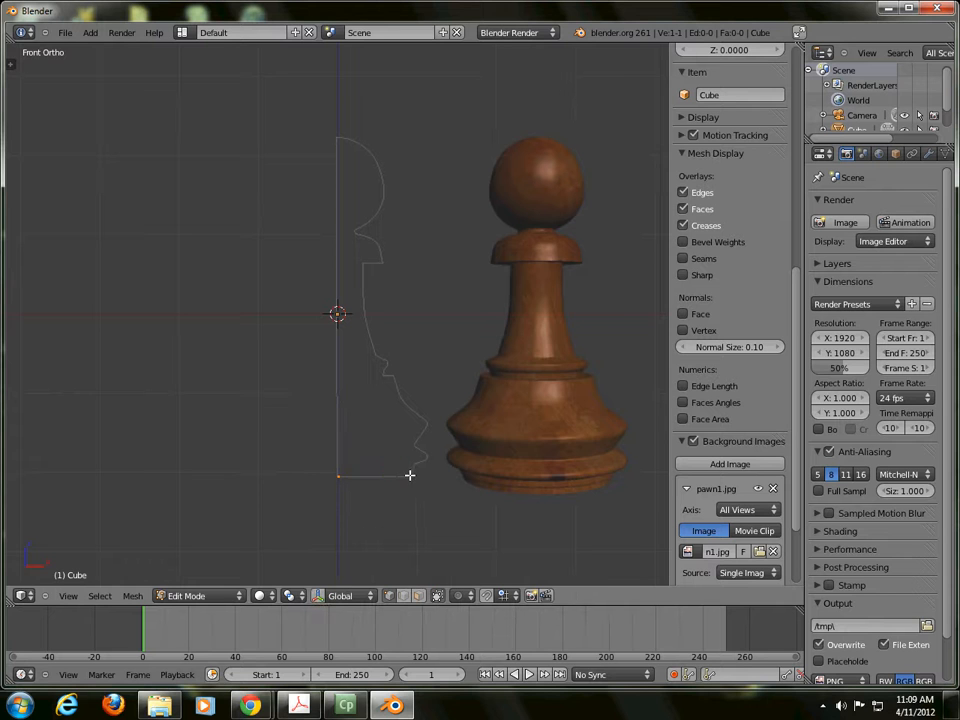
Trace the stepped rim and notch of the pawn's base with connected vertices up to its widest upper point
{"action": "scroll", "coordinate": [450, 544], "scroll_direction": "up", "scroll_amount": 2}
{"action": "left_click", "coordinate": [442, 541], "text": "ctrl"}
{"action": "left_click", "coordinate": [447, 539], "text": "ctrl"}
{"action": "left_click", "coordinate": [452, 528], "text": "ctrl"}
{"action": "left_click", "coordinate": [459, 522], "text": "ctrl"}
{"action": "left_click", "coordinate": [463, 516], "text": "ctrl"}
{"action": "left_click", "coordinate": [461, 514], "text": "ctrl"}
{"action": "left_click", "coordinate": [449, 504], "text": "ctrl"}
{"action": "left_click", "coordinate": [465, 472], "text": "ctrl"}
{"action": "left_click", "coordinate": [465, 471], "text": "ctrl"}
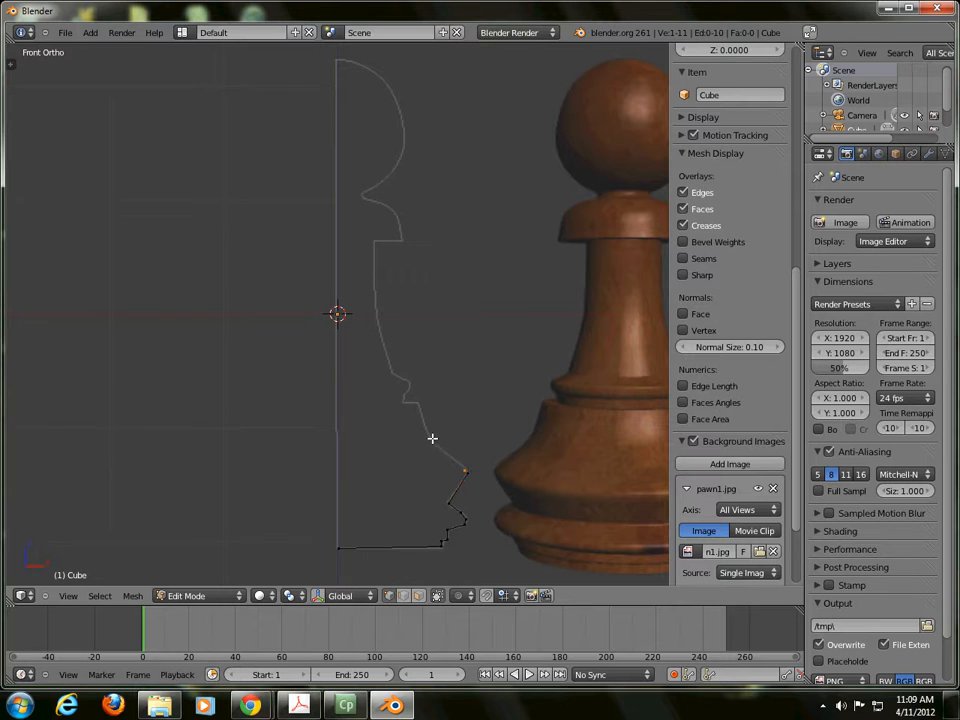
Continue the profile along the base's upper slope and around the small ring below the stem
{"action": "scroll", "coordinate": [432, 439], "scroll_direction": "up", "scroll_amount": 1, "text": "ctrl"}
{"action": "left_click", "coordinate": [406, 439], "text": "ctrl"}
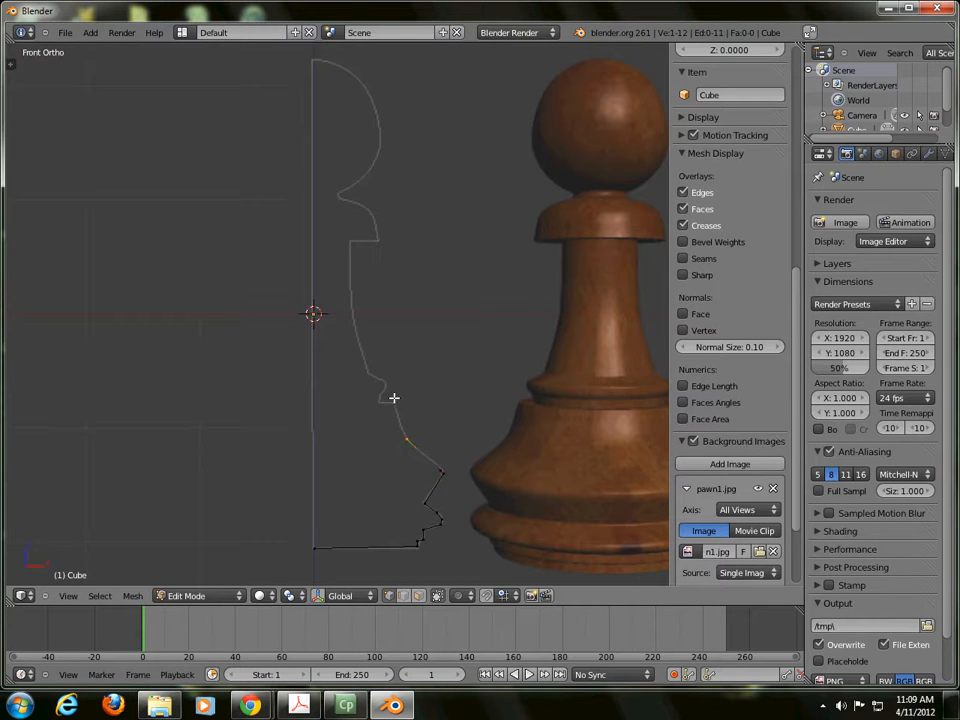
{"action": "left_click", "coordinate": [393, 403], "text": "ctrl"}
{"action": "left_click", "coordinate": [386, 400], "text": "ctrl"}
{"action": "left_click", "coordinate": [380, 397], "text": "ctrl"}
{"action": "left_click", "coordinate": [384, 384], "text": "ctrl"}
{"action": "left_click", "coordinate": [379, 381], "text": "ctrl"}
{"action": "left_click", "coordinate": [371, 376], "text": "ctrl"}
Trace the stem and the collar of the pawn up to the neck notch below the head
{"action": "left_click", "coordinate": [352, 318], "text": "ctrl"}
{"action": "left_click", "coordinate": [350, 240], "text": "ctrl"}
{"action": "left_click", "coordinate": [376, 240], "text": "ctrl"}
{"action": "left_click", "coordinate": [372, 214], "text": "ctrl"}
{"action": "left_click", "coordinate": [354, 200], "text": "ctrl"}
{"action": "left_click", "coordinate": [340, 196], "text": "ctrl"}
{"action": "left_click", "coordinate": [339, 193], "text": "ctrl"}
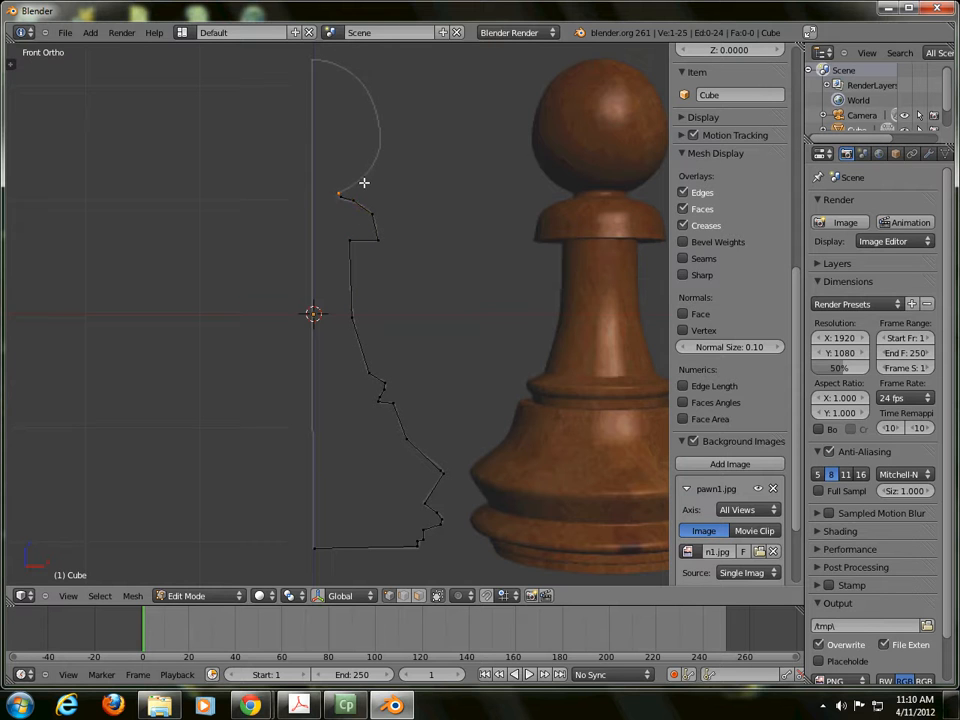
Trace the round head up to the axis and close the profile with a straight edge to the bottom axis vertex
{"action": "left_click", "coordinate": [363, 175], "text": "ctrl"}
{"action": "left_click", "coordinate": [379, 150], "text": "ctrl"}
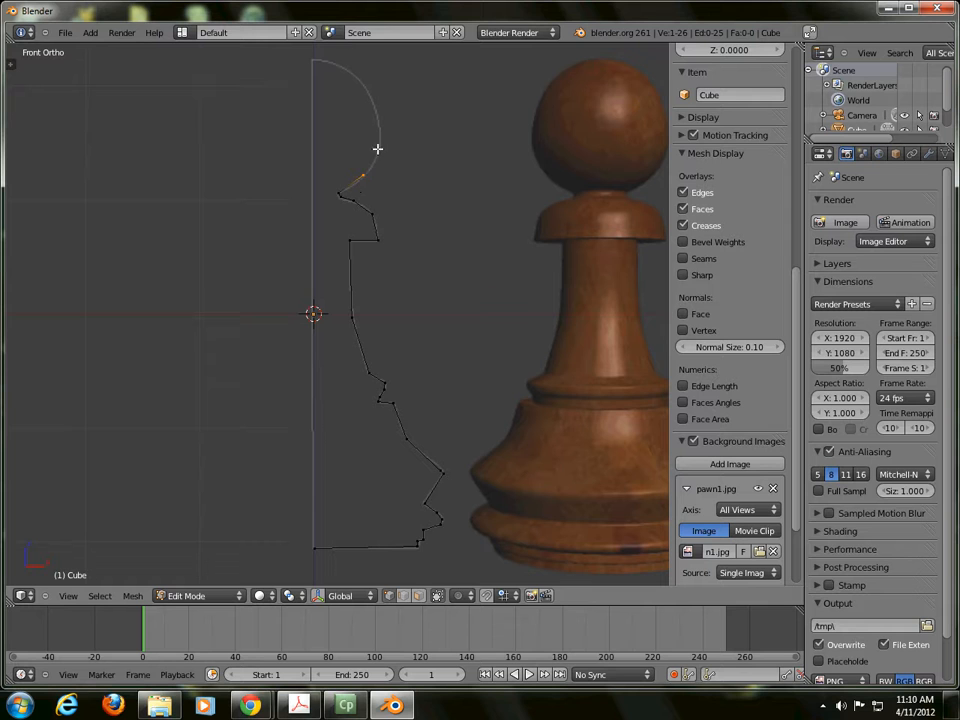
{"action": "left_click", "coordinate": [371, 97], "text": "ctrl"}
{"action": "left_click", "coordinate": [360, 80], "text": "ctrl"}
{"action": "left_click", "coordinate": [346, 68], "text": "ctrl"}
{"action": "left_click", "coordinate": [332, 62], "text": "ctrl"}
{"action": "left_click", "coordinate": [312, 59], "text": "ctrl"}
{"action": "right_click", "coordinate": [316, 548], "text": "shift"}
{"action": "key", "text": "f"}
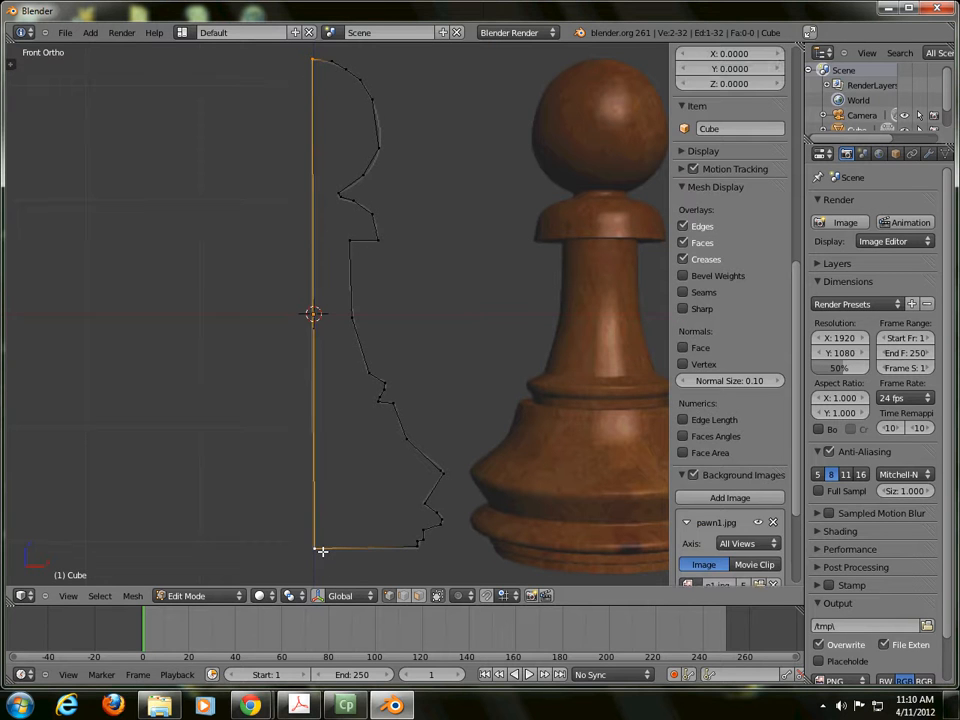
Select all vertices of the closed profile and hide the 3D view's properties region
{"action": "key", "text": "a"}
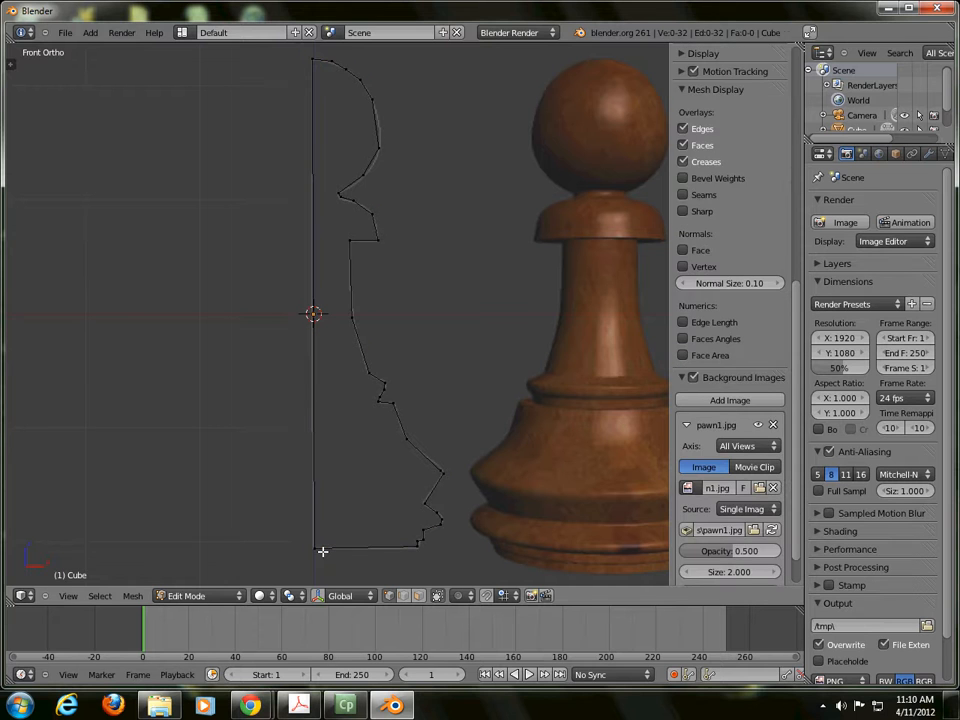
{"action": "key", "text": "a"}
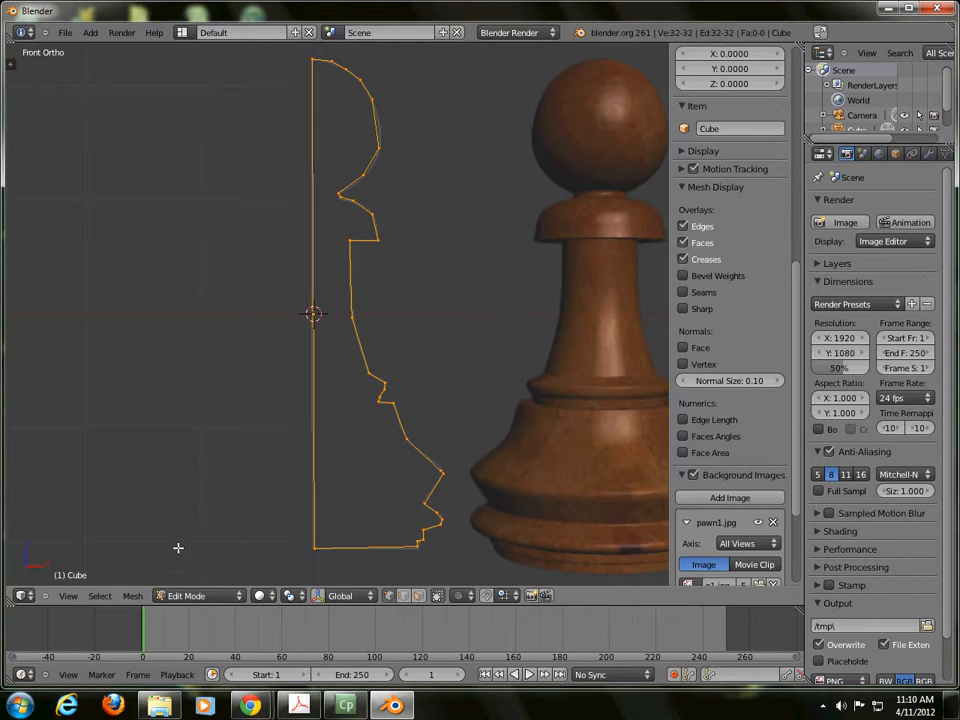
{"action": "key", "text": "n"}
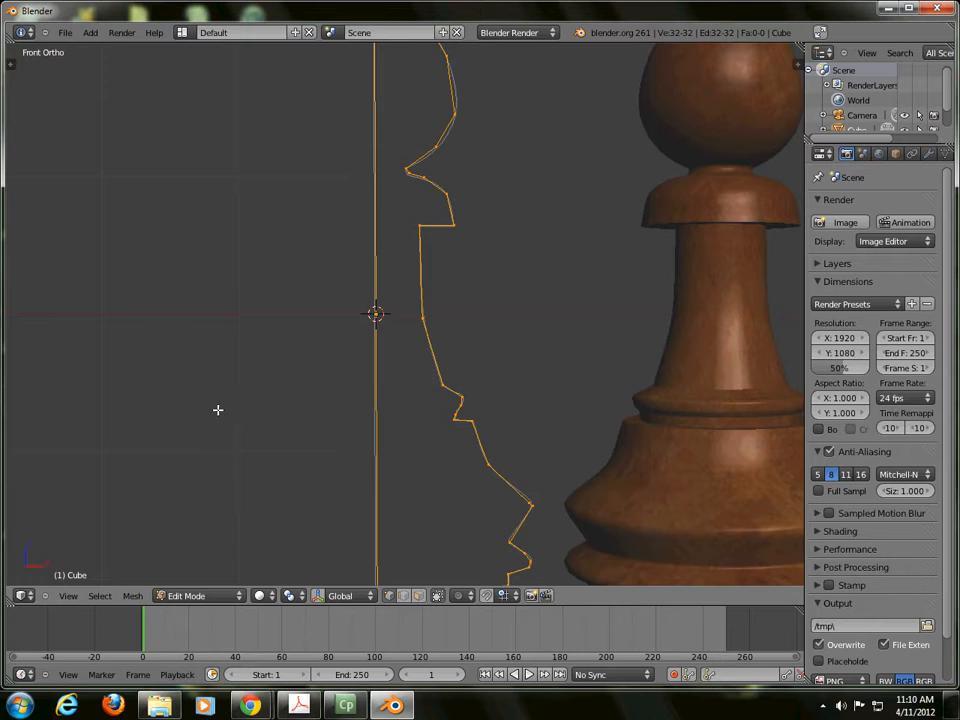
Try to spin the selected profile in 36 steps through 360 degrees around the origin
{"action": "key", "text": "t"}
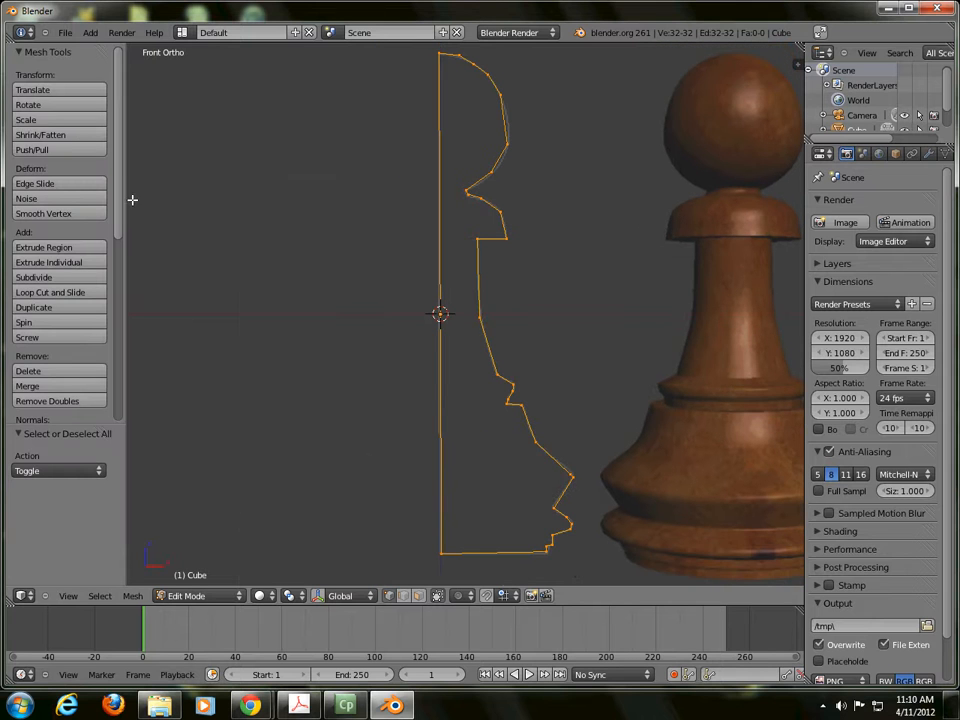
{"action": "left_click", "coordinate": [55, 330]}
{"action": "left_click", "coordinate": [50, 470]}
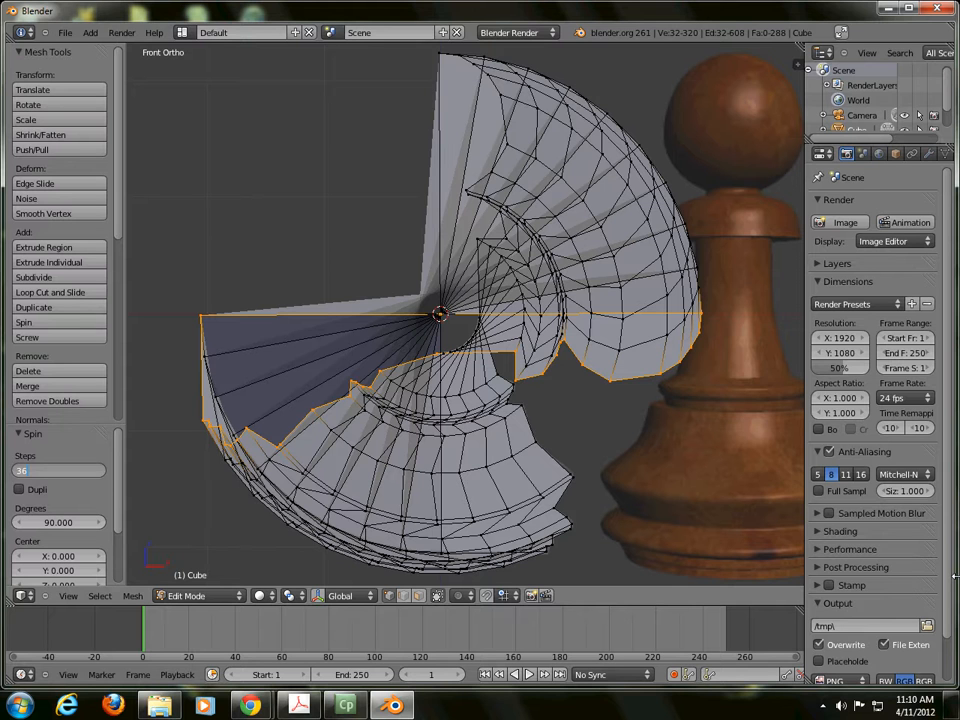
{"action": "key", "text": "Tab"}
{"action": "type", "text": "3"}
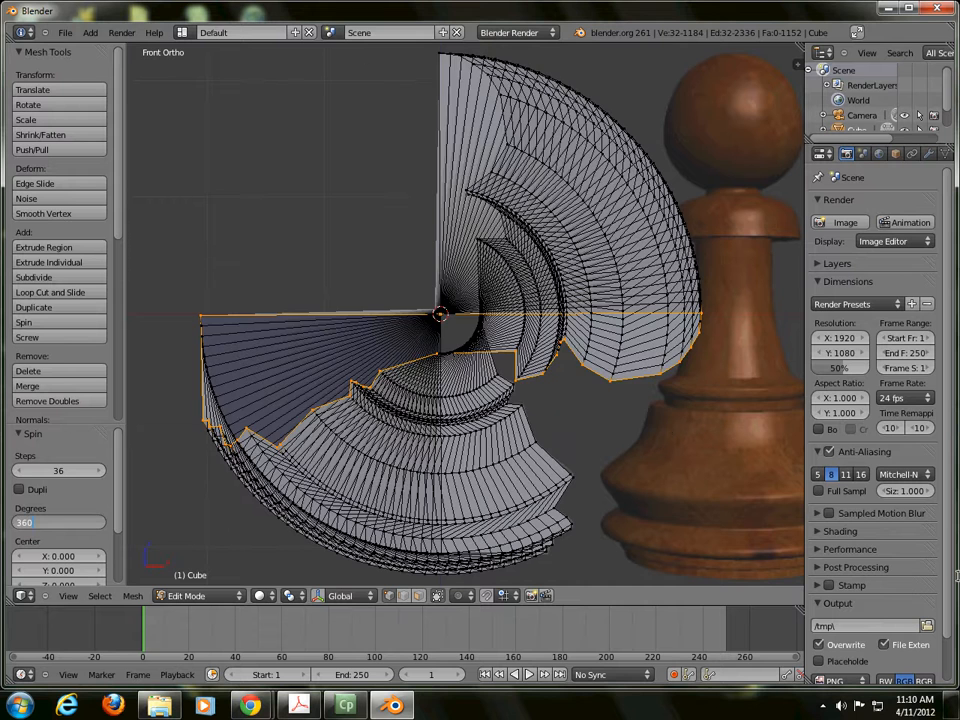
{"action": "type", "text": "60"}
{"action": "key", "text": "Tab"}
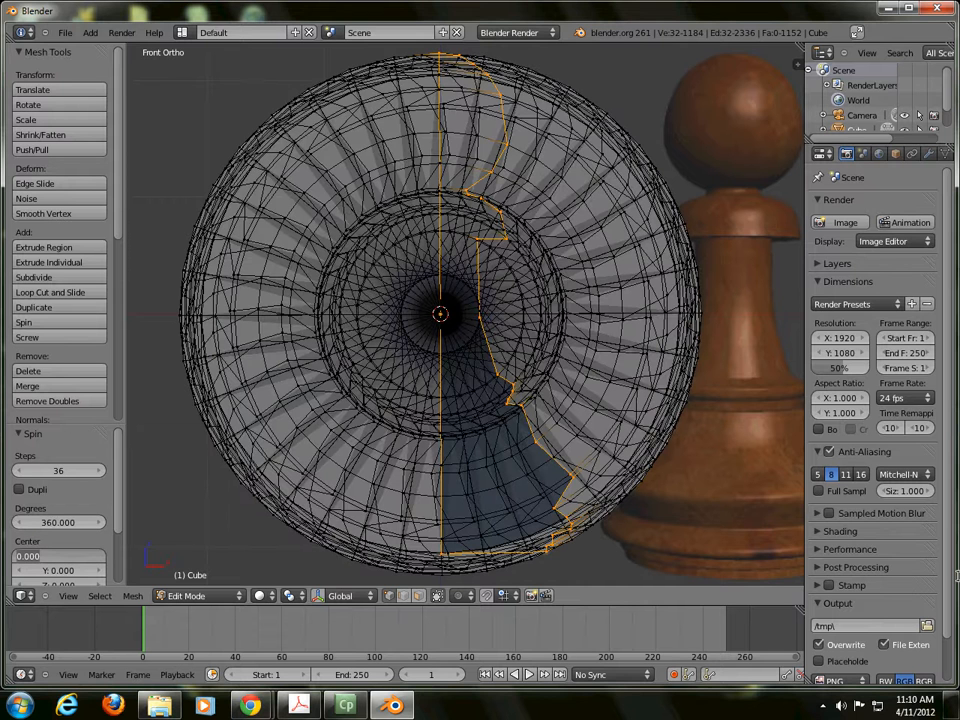
{"action": "key", "text": "Return"}
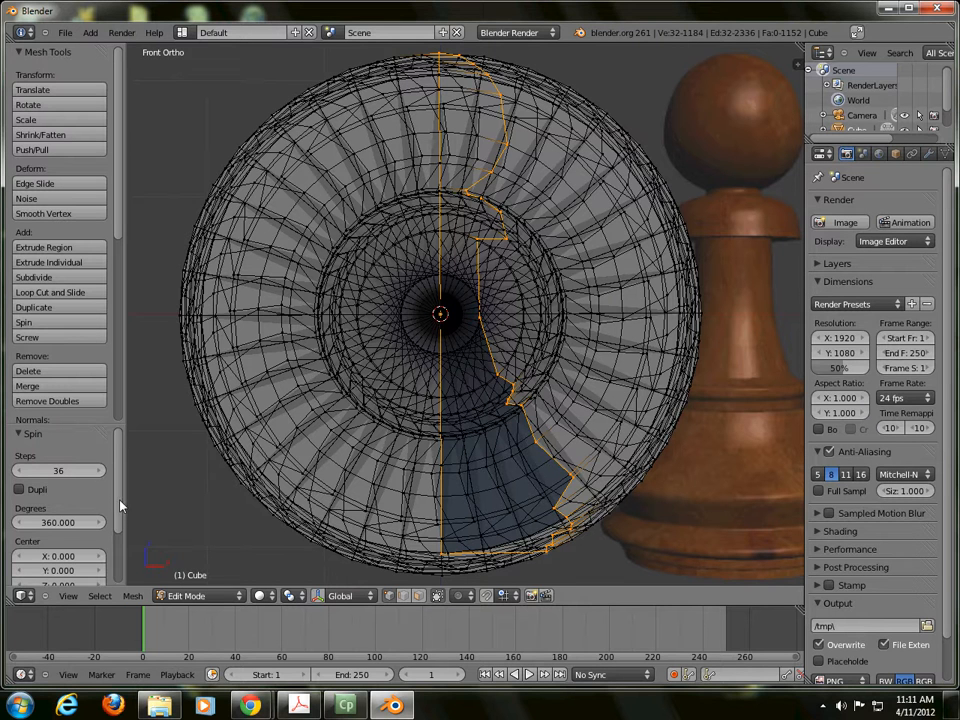
Set the Y component of the spin axis to 0 for the first spin
{"action": "scroll", "coordinate": [120, 505], "scroll_direction": "down", "scroll_amount": 3}
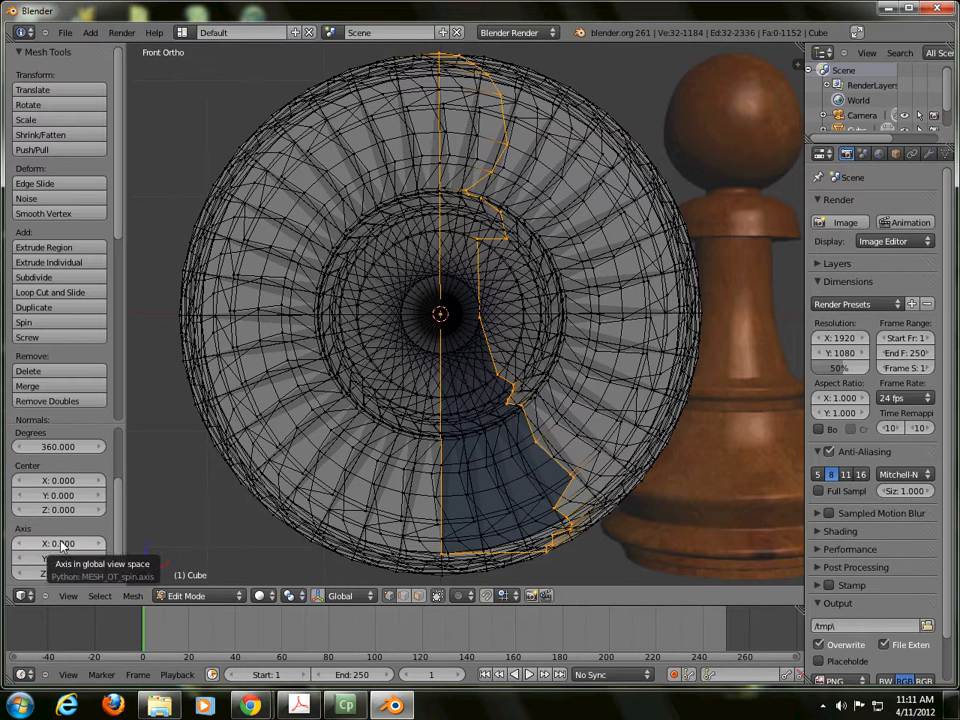
{"action": "left_click", "coordinate": [63, 555]}
{"action": "type", "text": "0"}
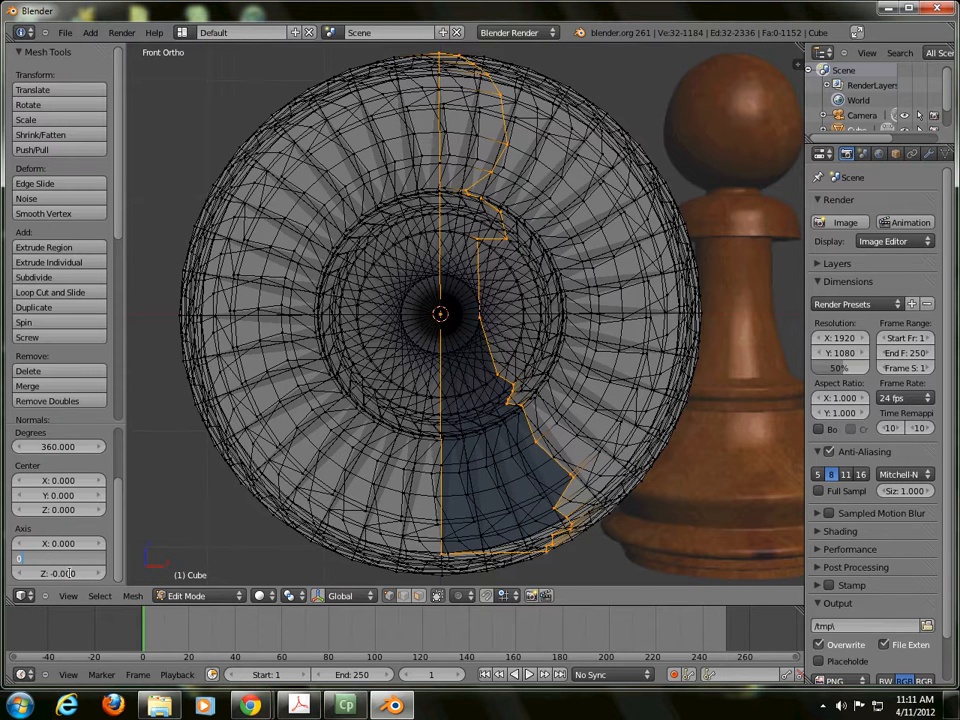
{"action": "key", "text": "Return"}
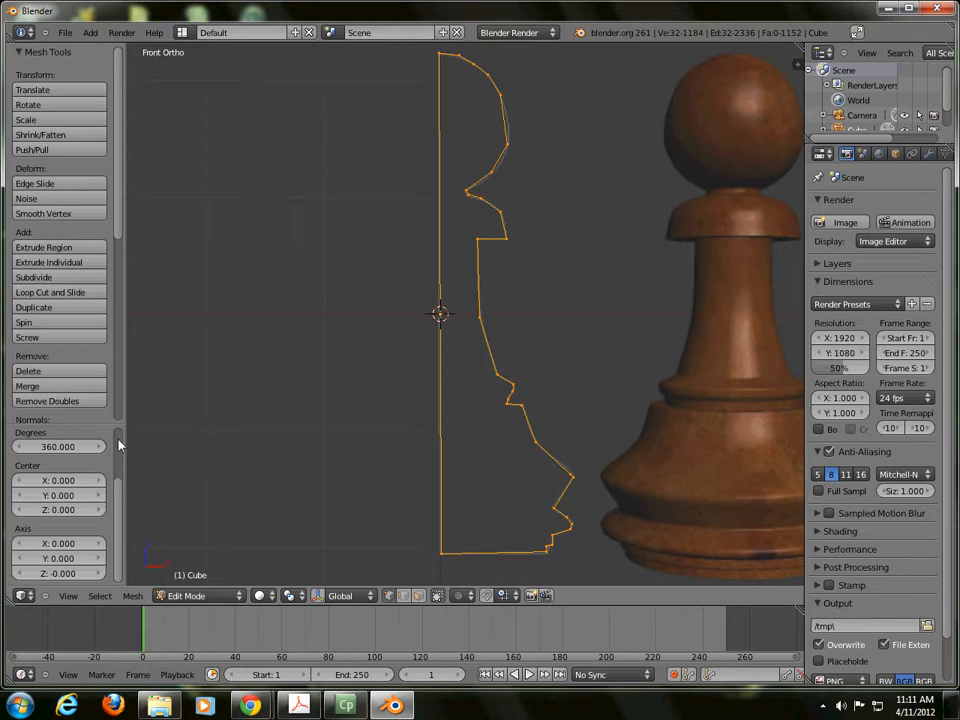
Spin the profile again using 36 steps and an angle of 360 degrees
{"action": "left_click_drag", "start_coordinate": [117, 230], "coordinate": [119, 285]}
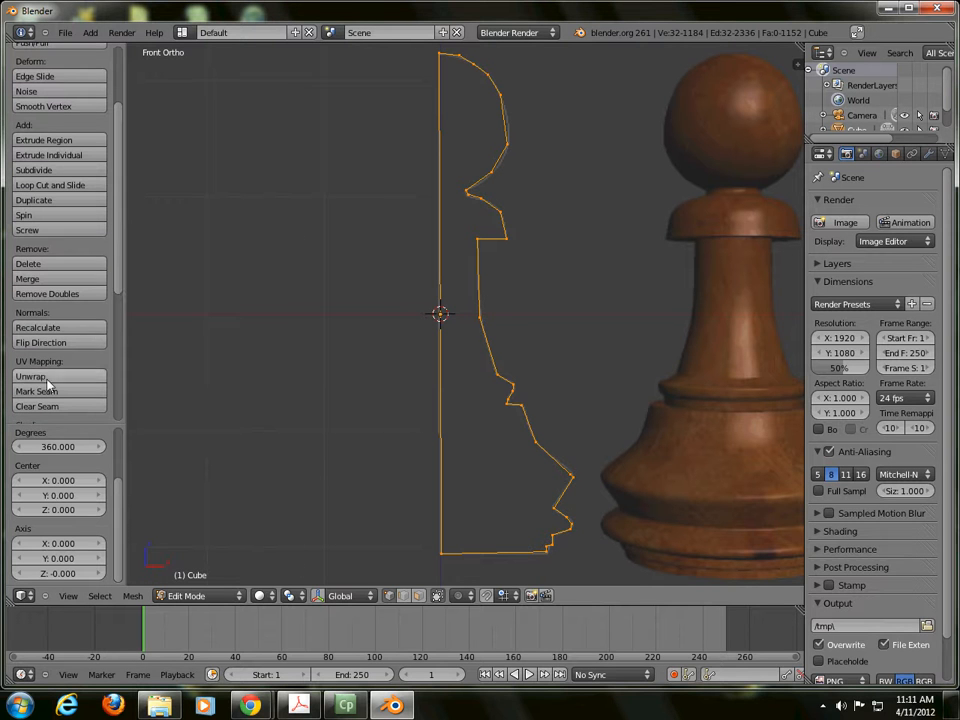
{"action": "left_click", "coordinate": [40, 215]}
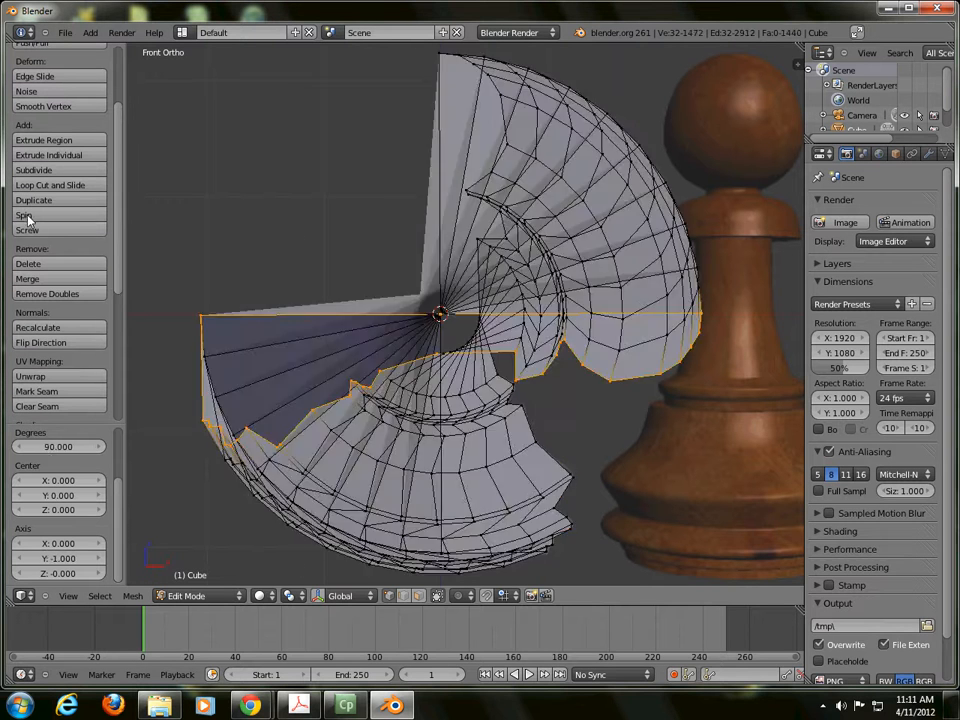
{"action": "scroll", "coordinate": [112, 497], "scroll_direction": "up", "scroll_amount": 2}
{"action": "left_click", "coordinate": [70, 443]}
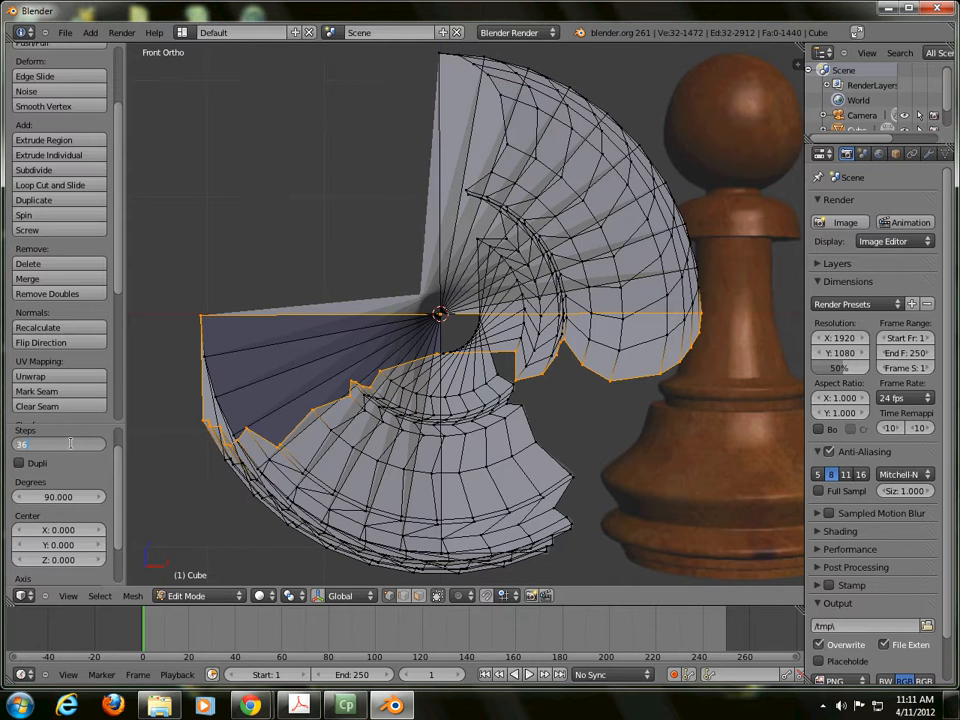
{"action": "key", "text": "Tab"}
{"action": "type", "text": "360"}
{"action": "key", "text": "Tab"}
{"action": "key", "text": "Tab"}
{"action": "key", "text": "Tab"}
{"action": "key", "text": "Tab"}
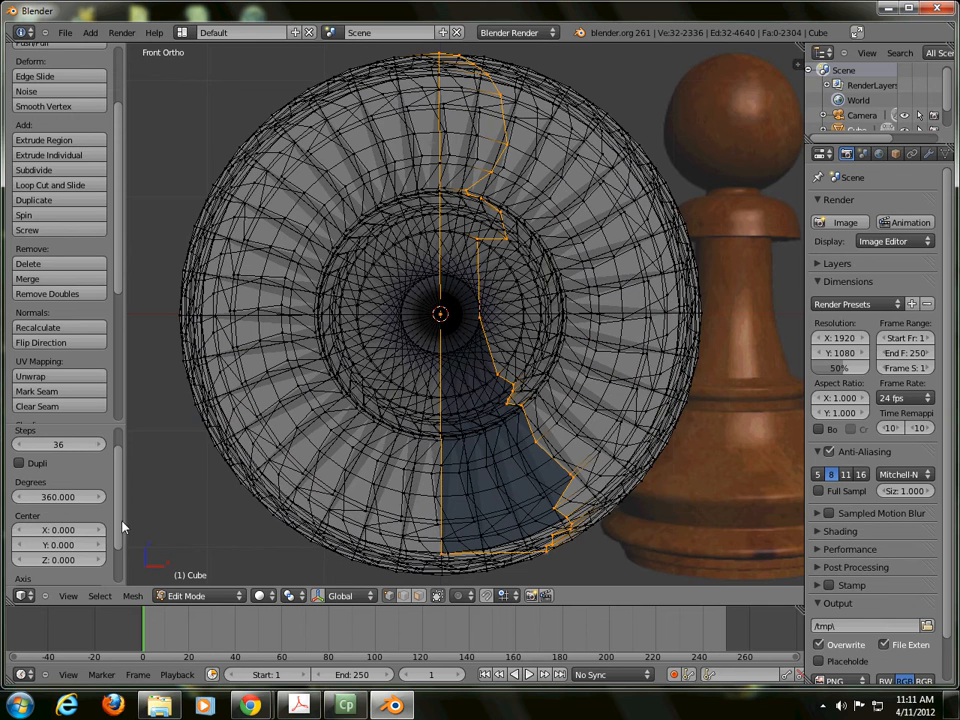
Set the repeated spin's axis Y component to 0 so the profile revolves around the vertical axis
{"action": "scroll", "coordinate": [100, 480], "scroll_direction": "down", "scroll_amount": 2}
{"action": "left_click", "coordinate": [60, 558]}
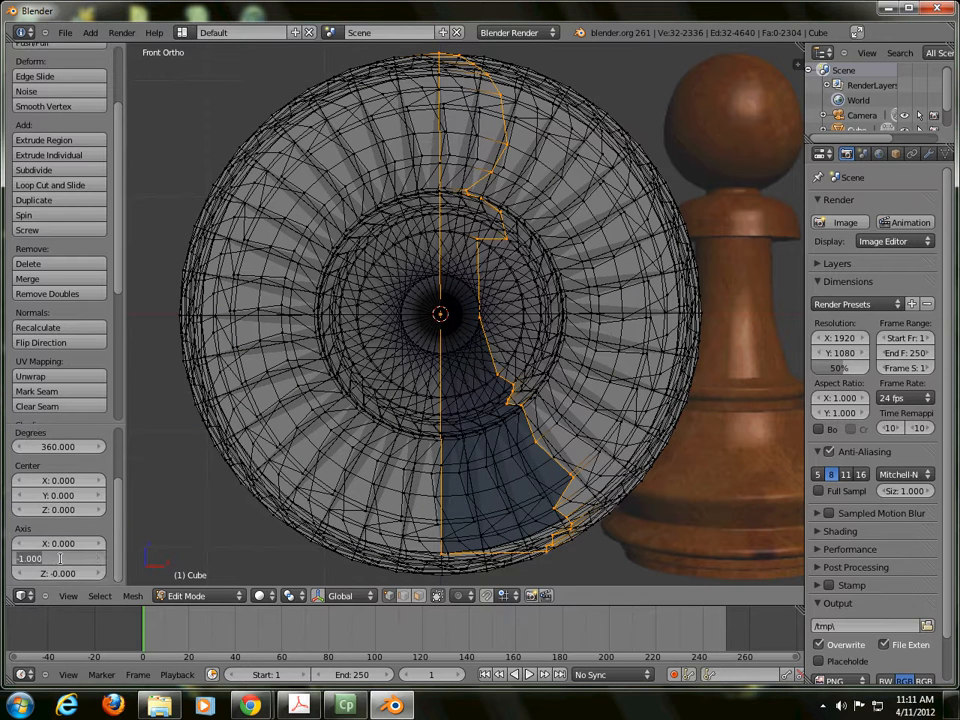
{"action": "type", "text": "0"}
{"action": "key", "text": "Return"}
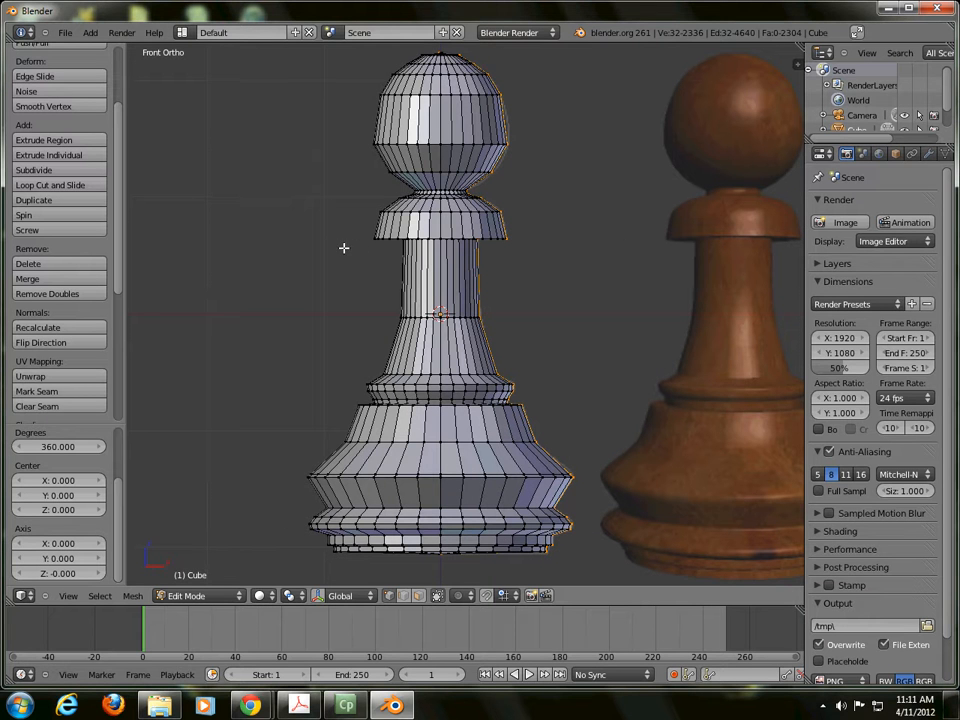
Select all vertices of the spun pawn and remove the doubled vertices
{"action": "key", "text": "a"}
{"action": "key", "text": "a"}
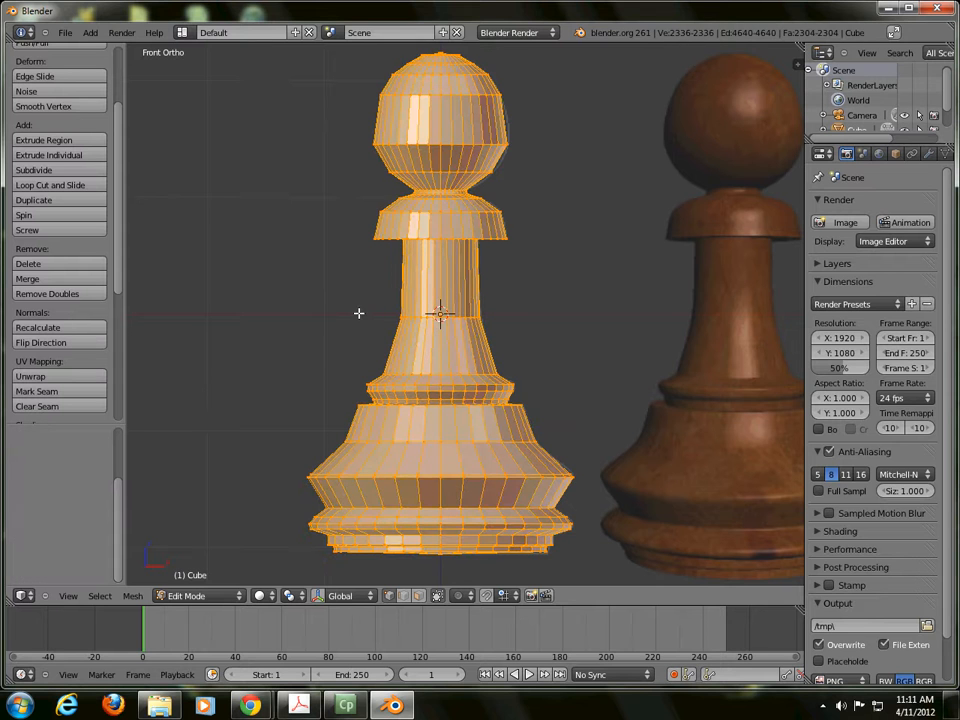
{"action": "key", "text": "w"}
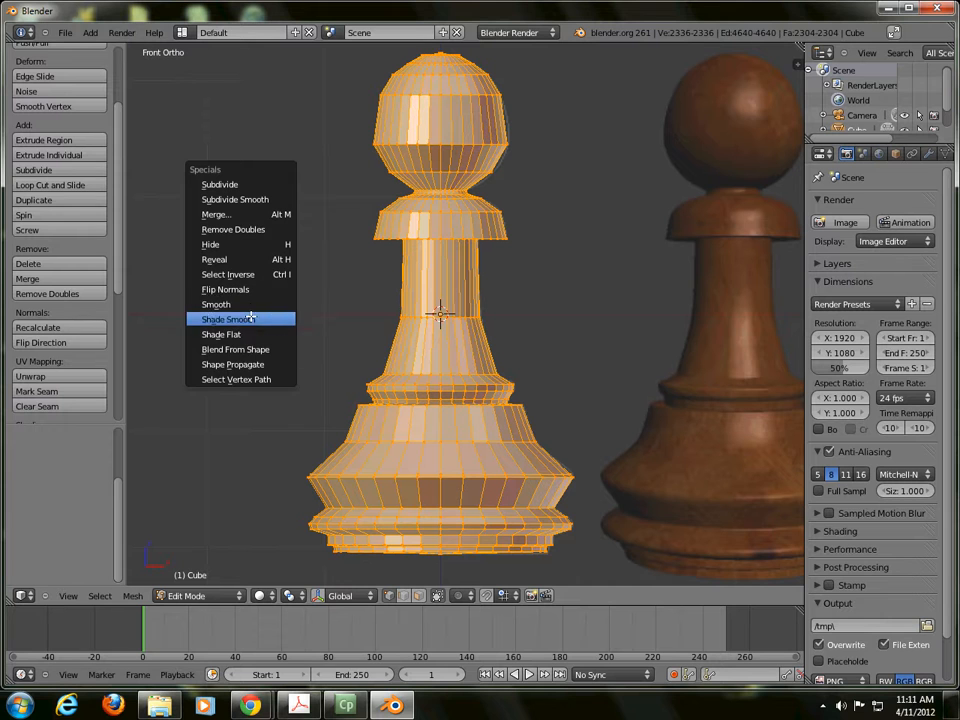
{"action": "left_click", "coordinate": [248, 229]}
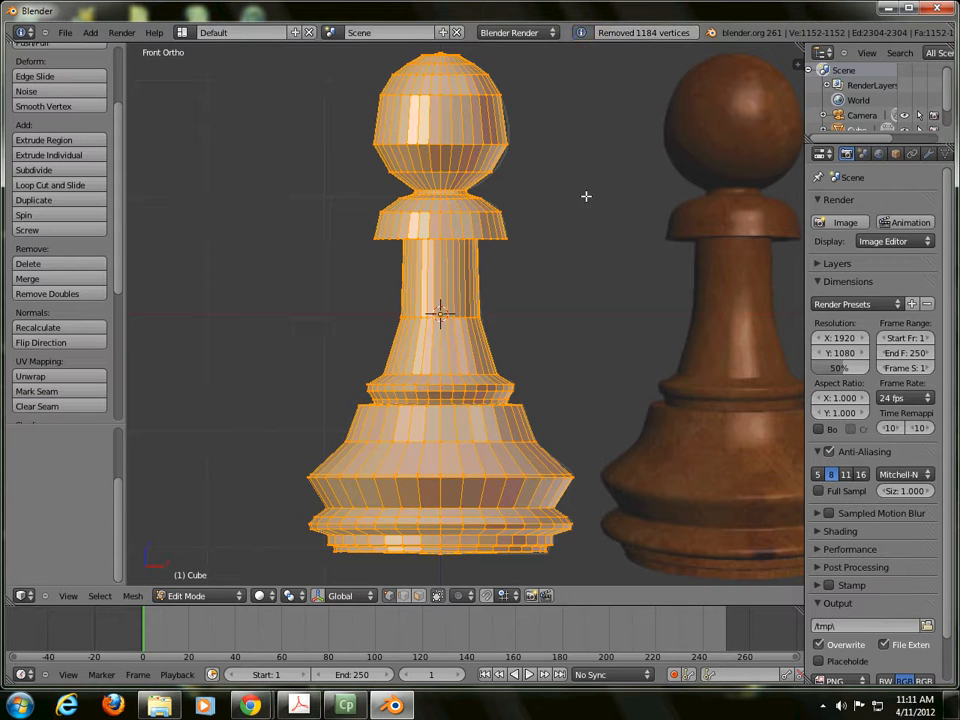
Inspect the whole pawn in an angled 3D view and render an image of the scene
{"action": "middle_click_drag", "start_coordinate": [617, 282], "coordinate": [529, 316]}
{"action": "scroll", "coordinate": [529, 316], "scroll_direction": "down", "scroll_amount": 5}
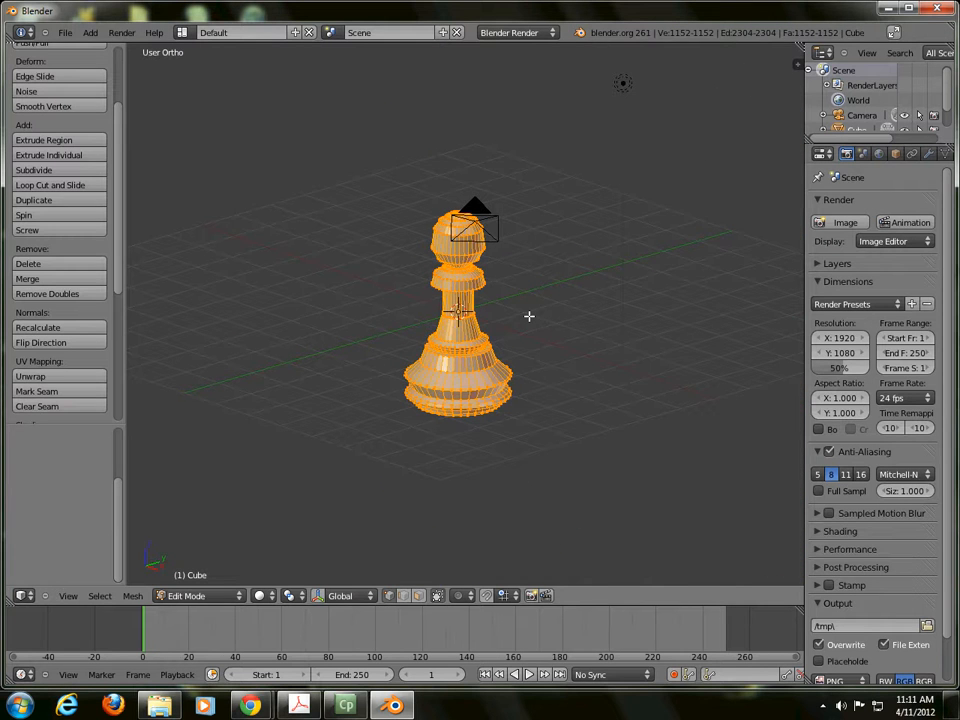
{"action": "key", "text": "F12"}
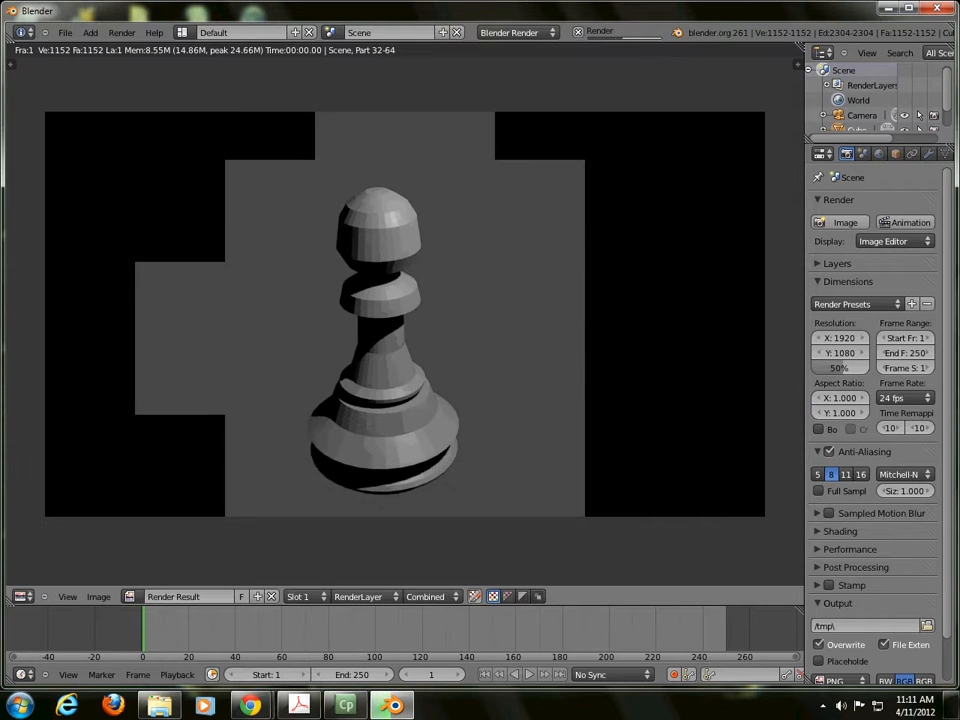